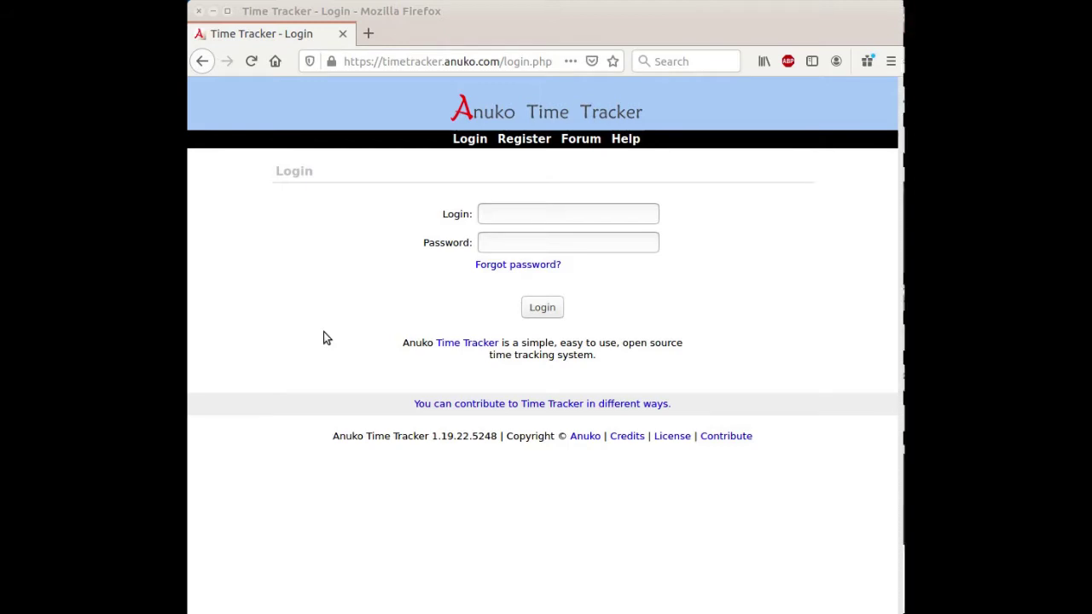
# Step: Go from the timetracker.anuko.com login page to the Register page for a new group
pyautogui.moveTo(381, 61); pyautogui.dragTo(500, 66)
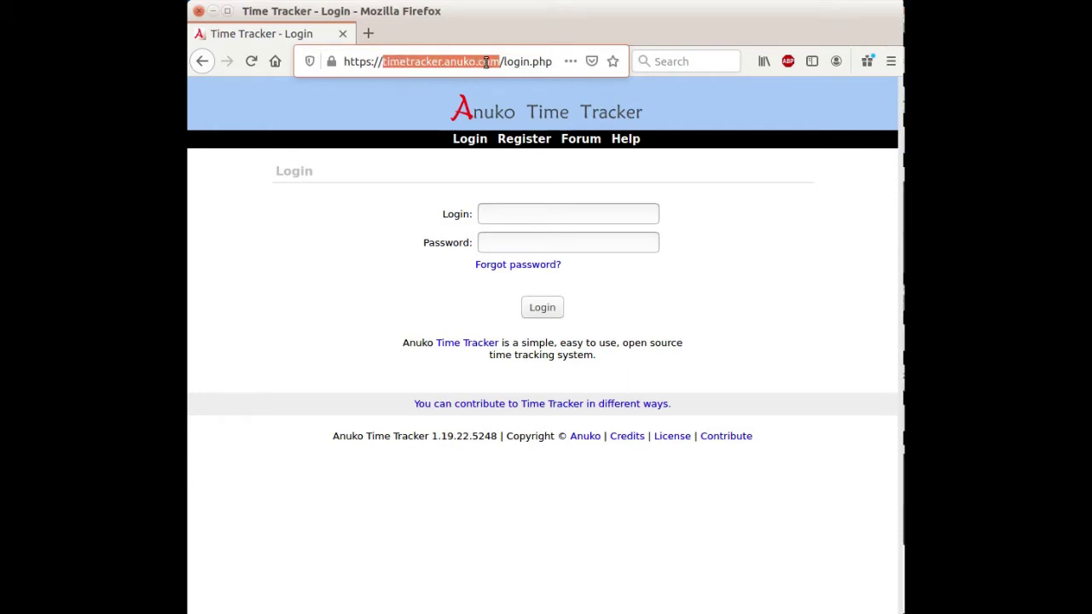
pyautogui.click(344, 233)
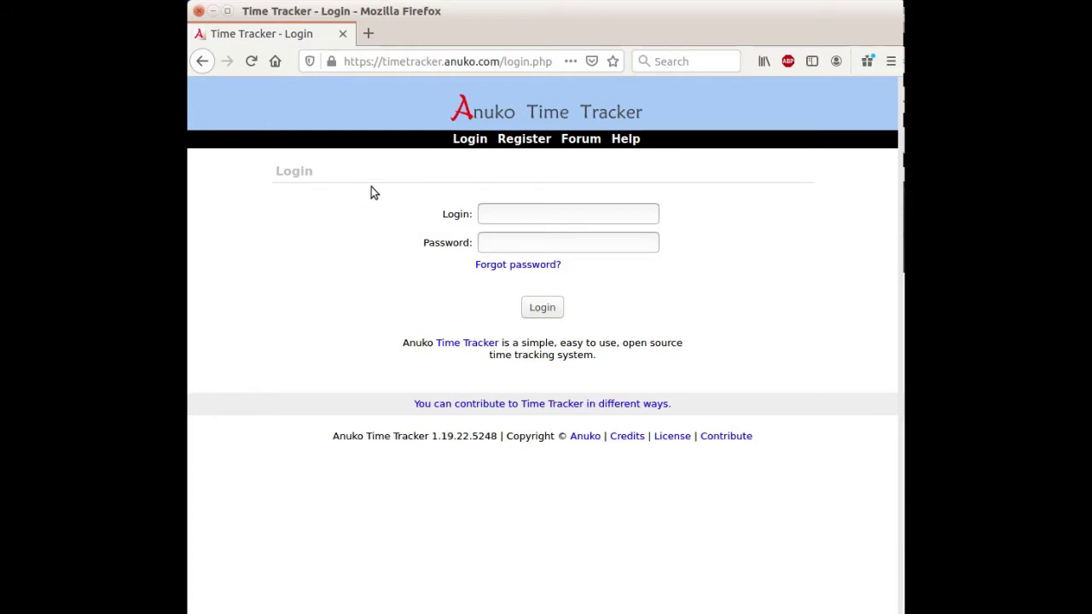
pyautogui.click(520, 141)
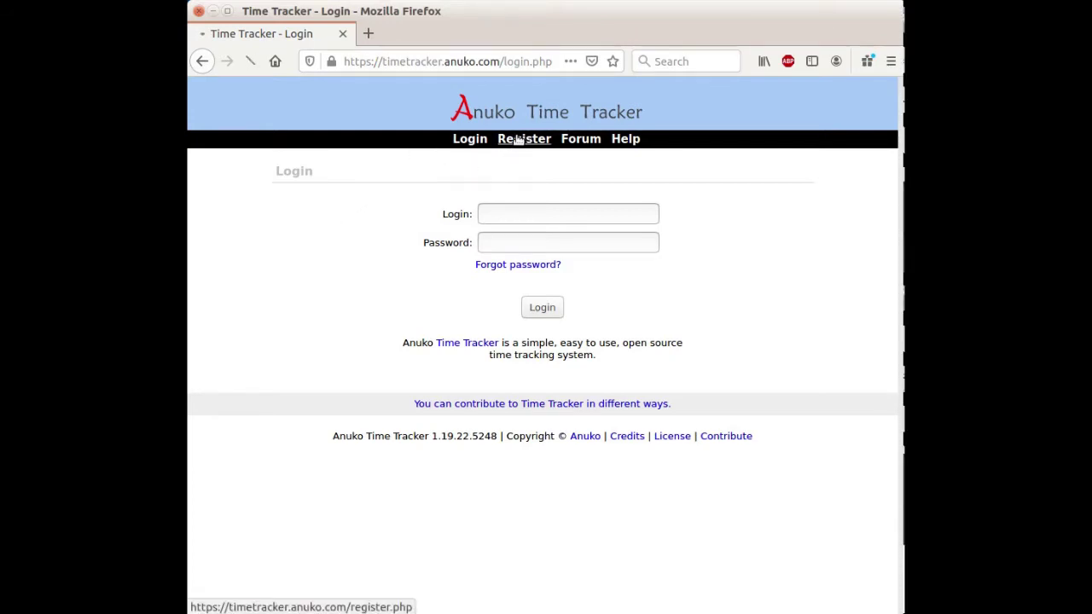
# Step: Enter the group name 'Do It Contractors' plus the manager's name and login
pyautogui.write('D')
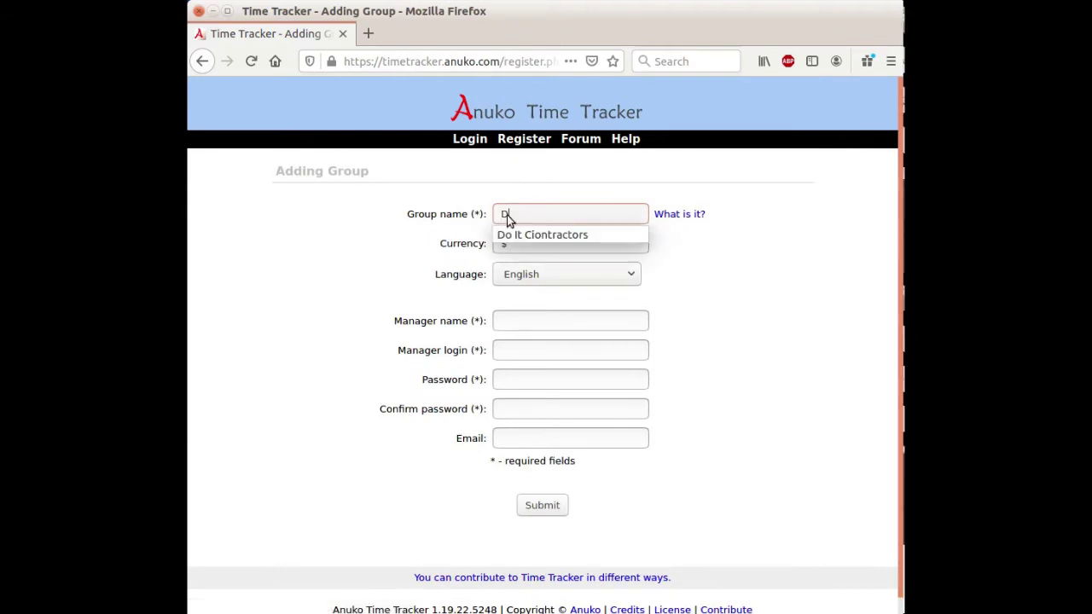
pyautogui.write('o It Co')
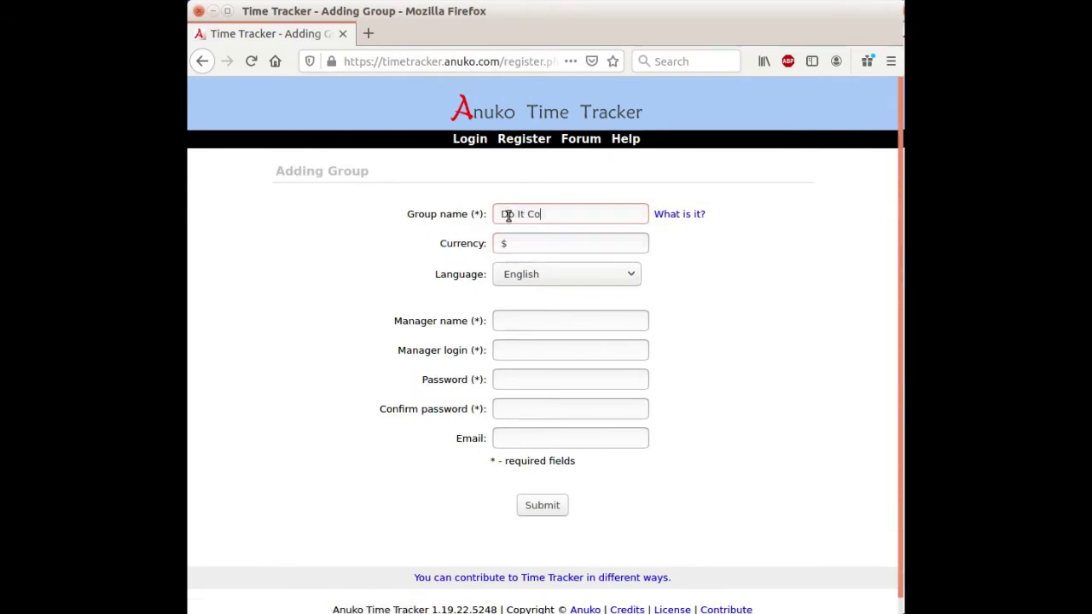
pyautogui.write('ntractors')
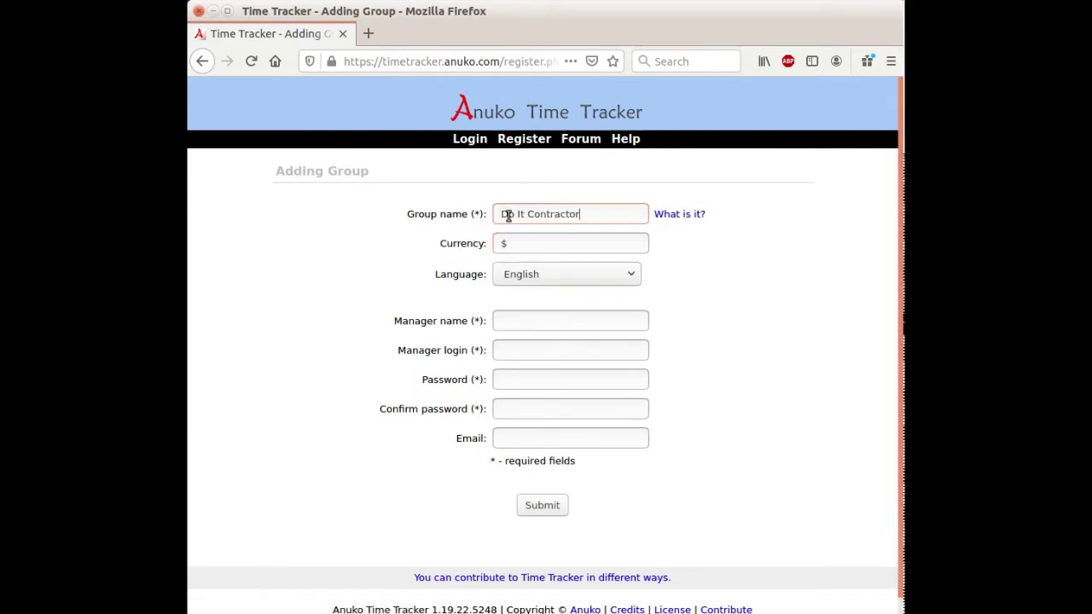
pyautogui.press('Tab')
pyautogui.press('Tab')
pyautogui.press('Tab')
pyautogui.press('Tab')
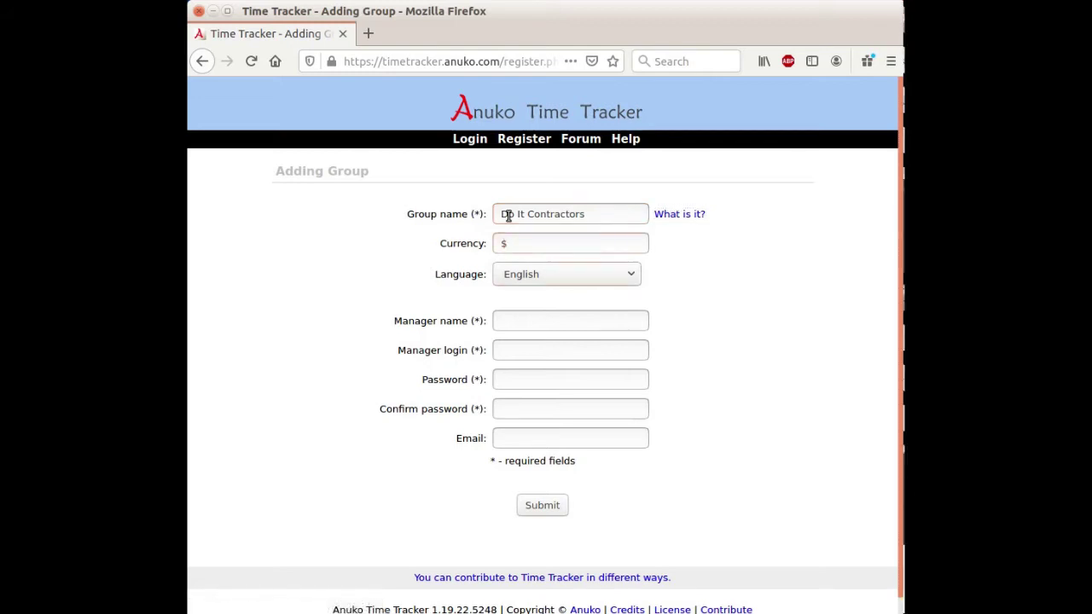
pyautogui.write('D')
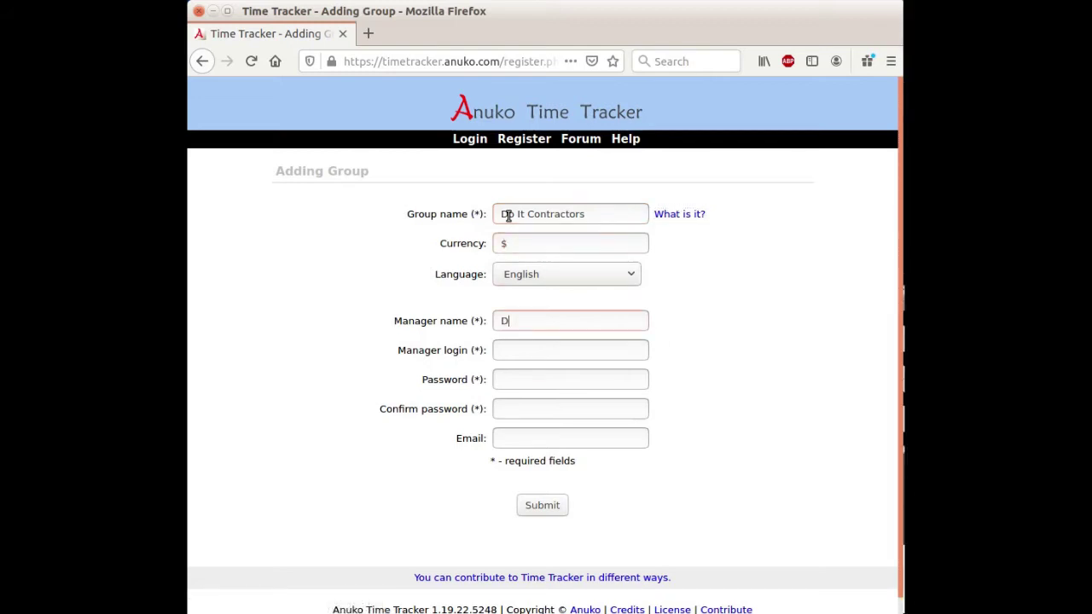
pyautogui.write('o It M')
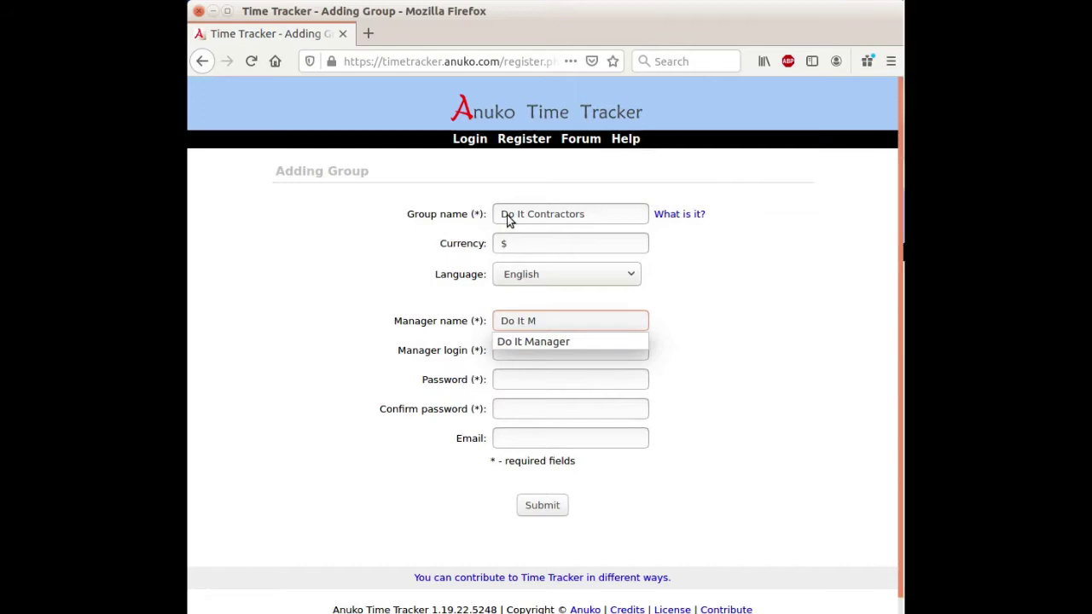
pyautogui.write('anager')
pyautogui.press('Tab')
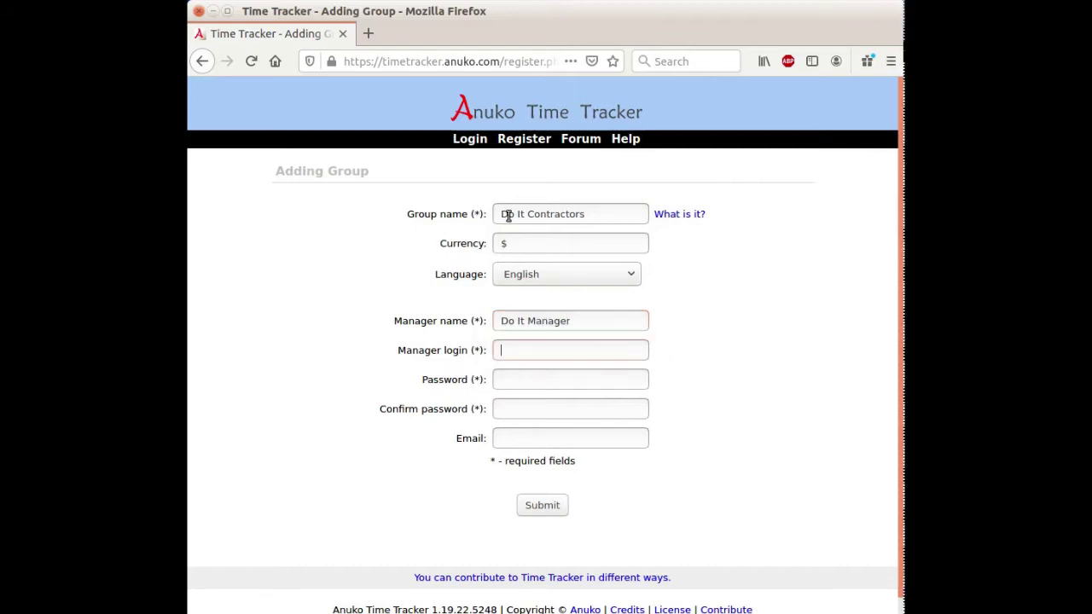
pyautogui.write('doit_manager')
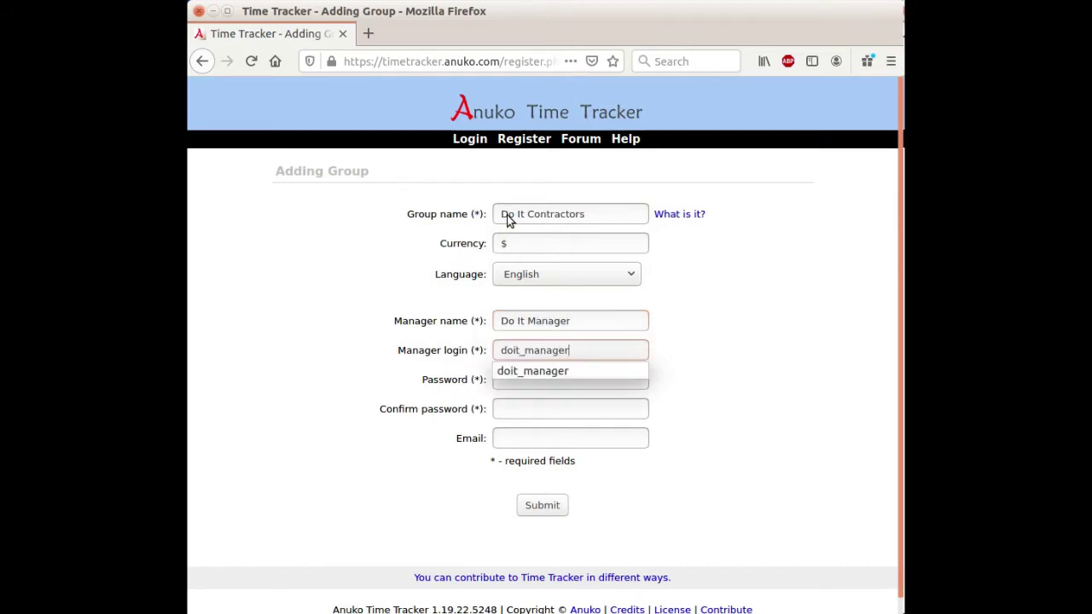
pyautogui.press('Tab')
# Step: Enter and confirm the manager's password, add the manager's e-mail, and submit the registration
pyautogui.write('******')
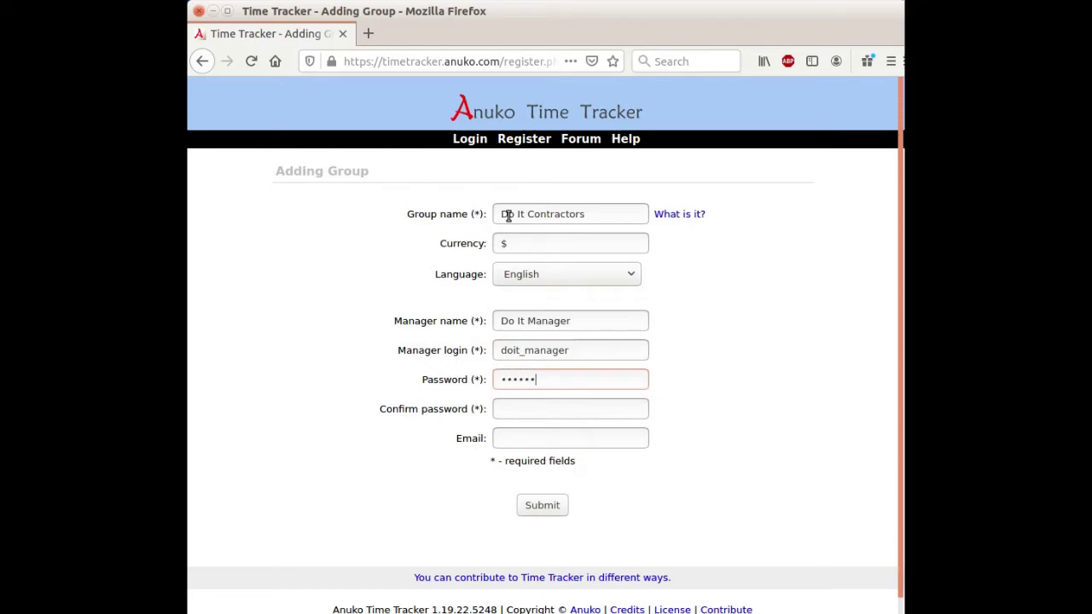
pyautogui.press('Tab')
pyautogui.write('******')
pyautogui.press('Tab')
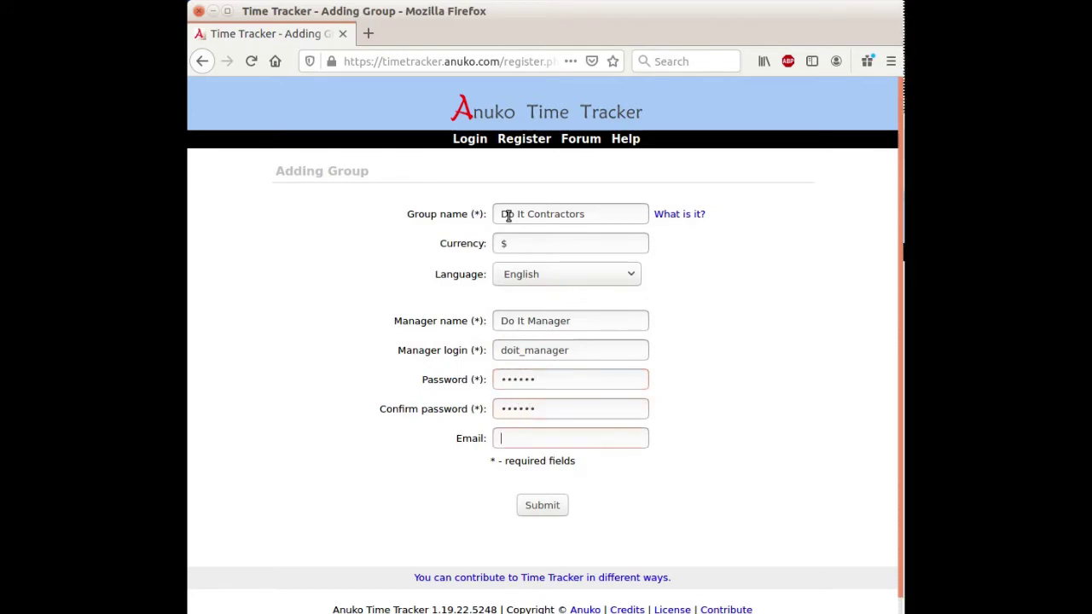
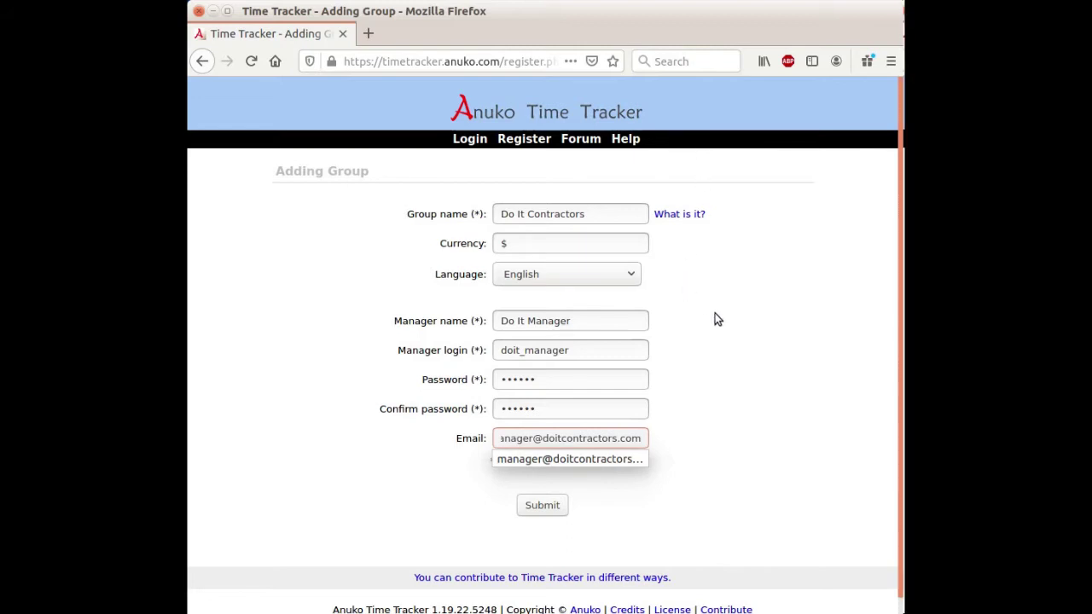
pyautogui.click(715, 313)
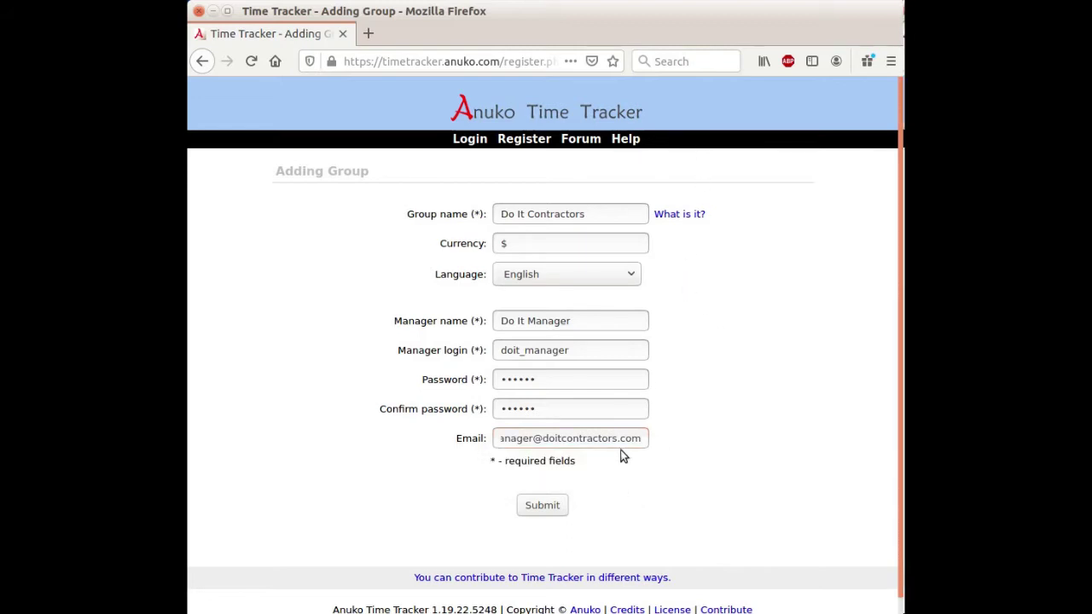
pyautogui.click(530, 504)
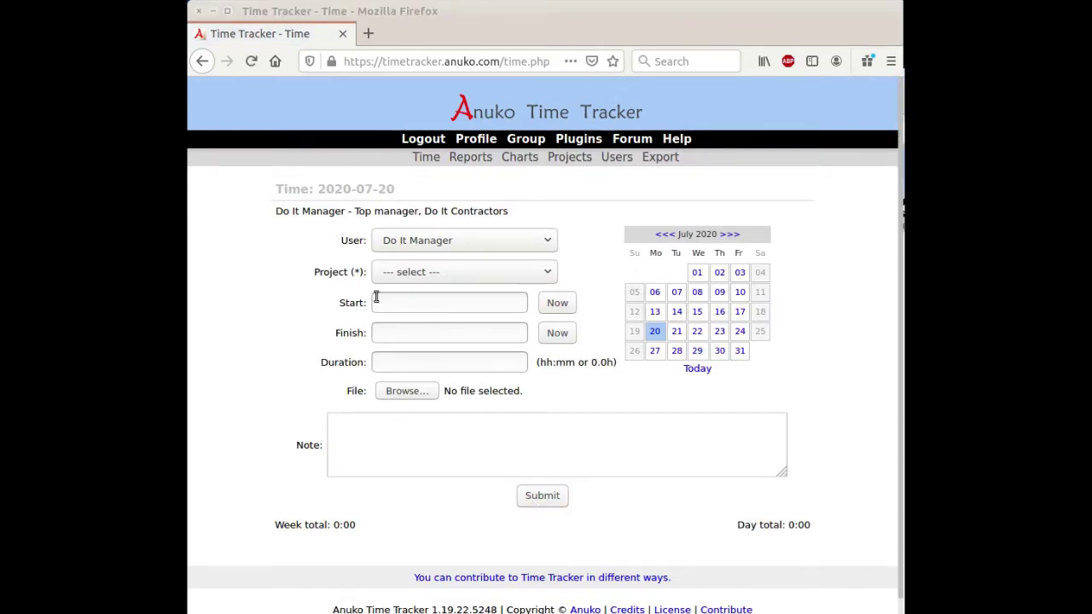
# Step: Confirm the Project dropdown on the 2020-07-20 Time page has no projects
pyautogui.click(431, 273)
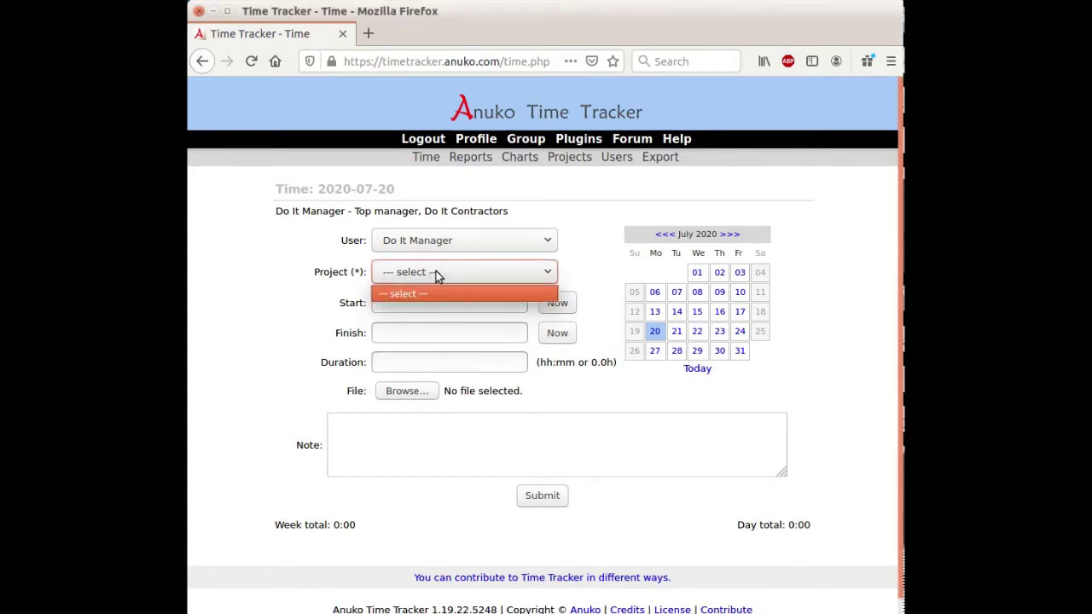
pyautogui.click(436, 273)
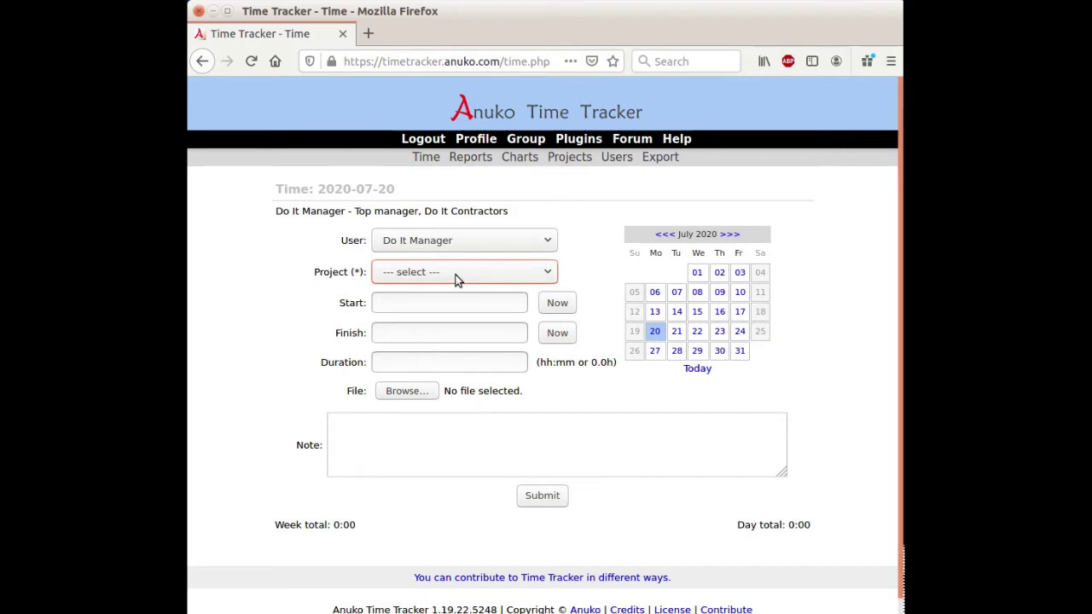
# Step: Set the group's tracking mode to 'projects and tasks' and save the group settings
pyautogui.click(528, 142)
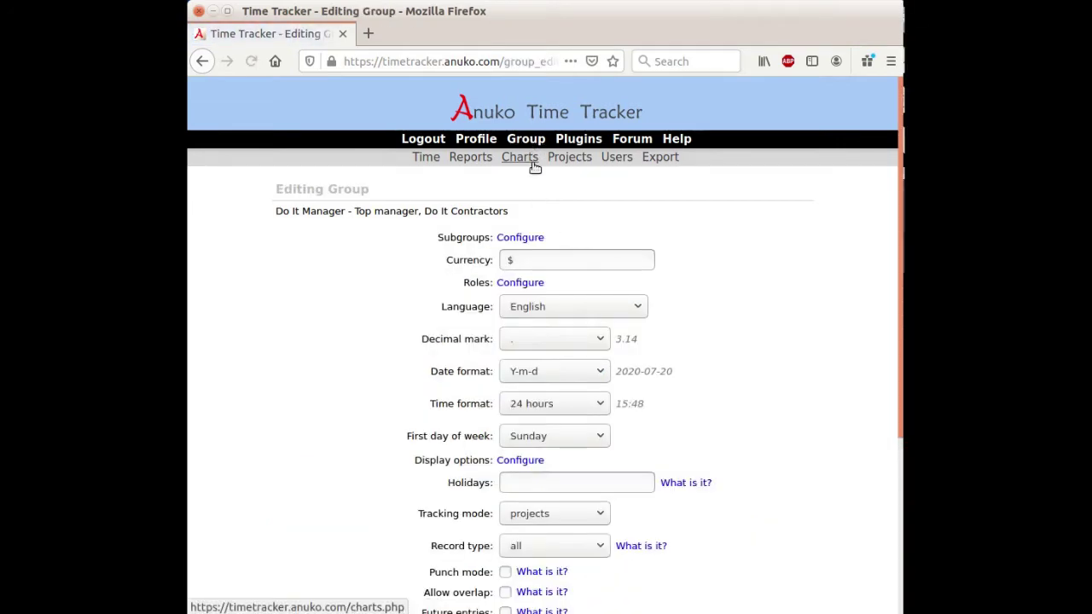
pyautogui.click(567, 513)
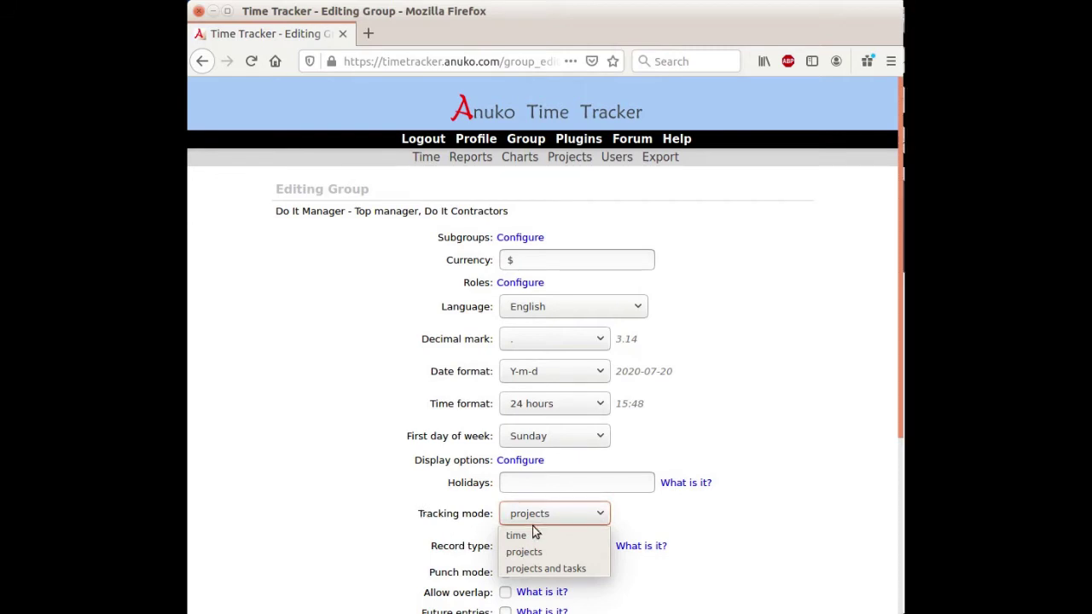
pyautogui.click(530, 573)
pyautogui.scroll(-5, 796, 461)
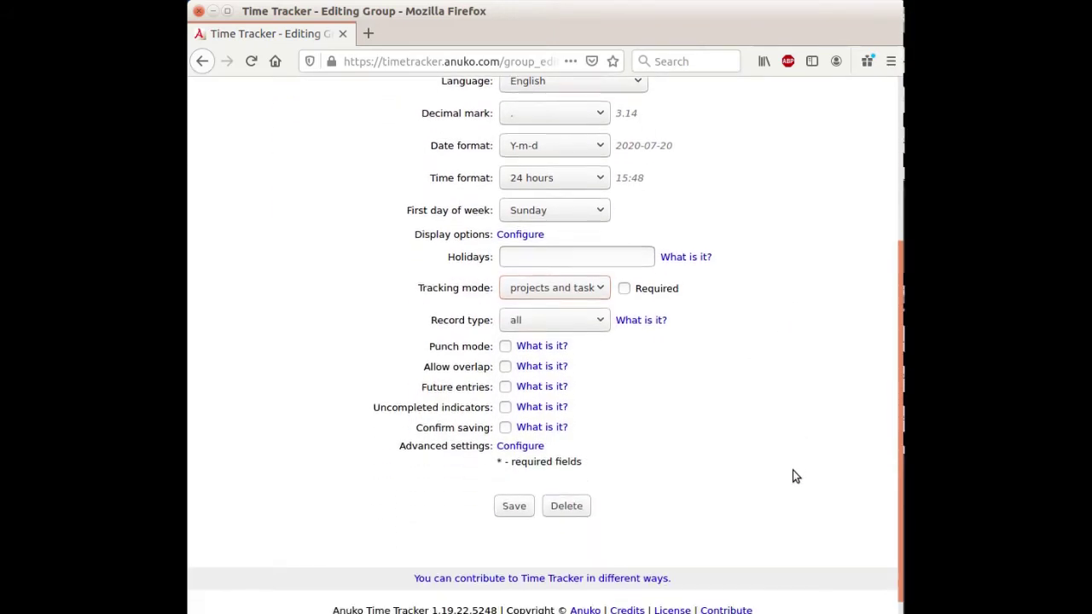
pyautogui.scroll(-1, 793, 476)
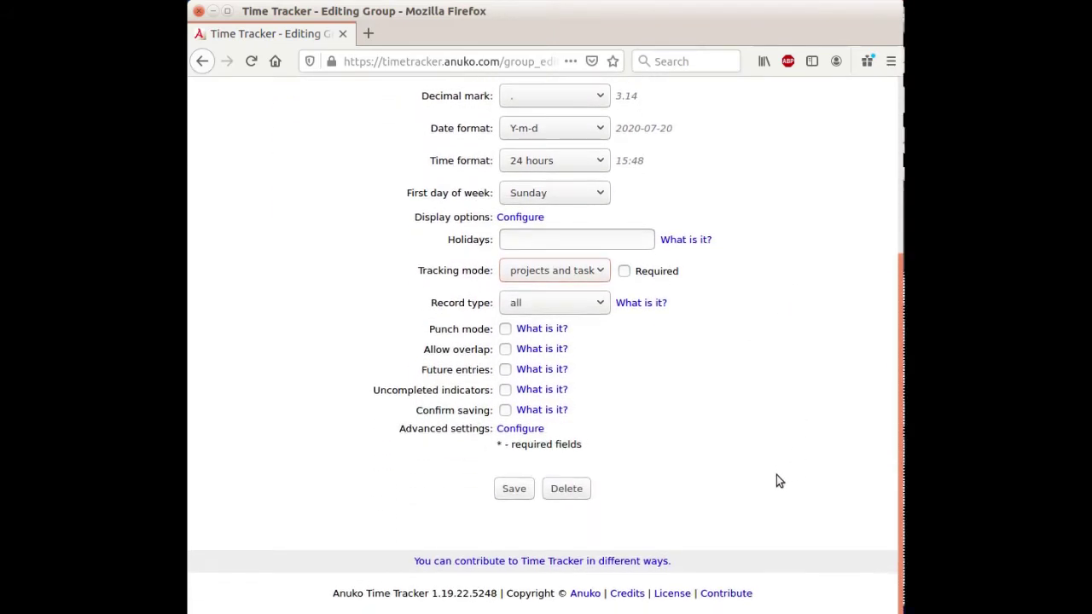
pyautogui.click(515, 488)
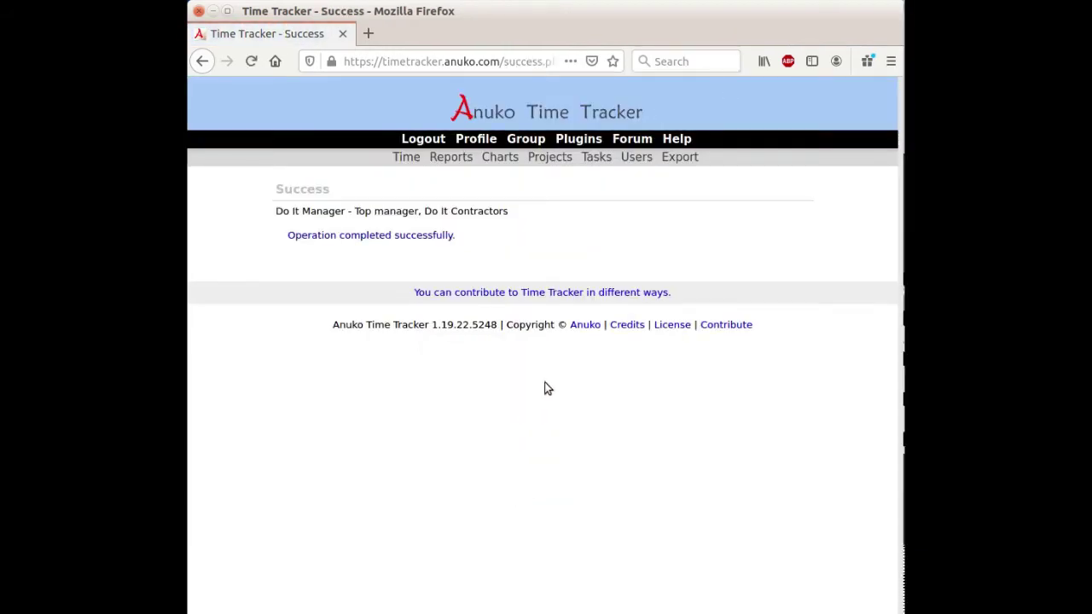
# Step: Check that the Time form's Project and Task dropdowns are empty, then return to Projects
pyautogui.click(543, 157)
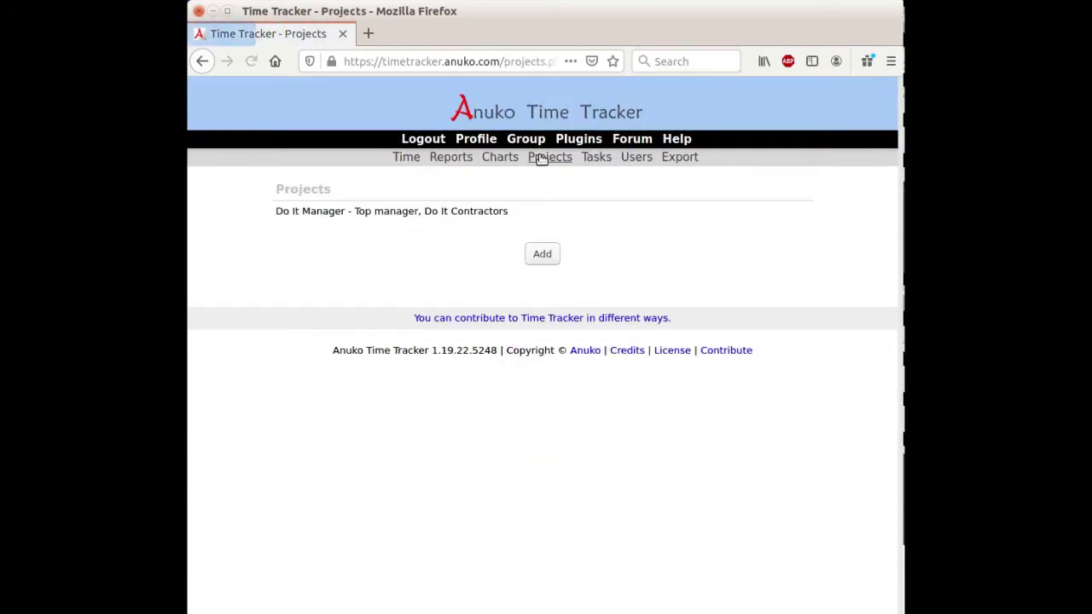
pyautogui.click(597, 162)
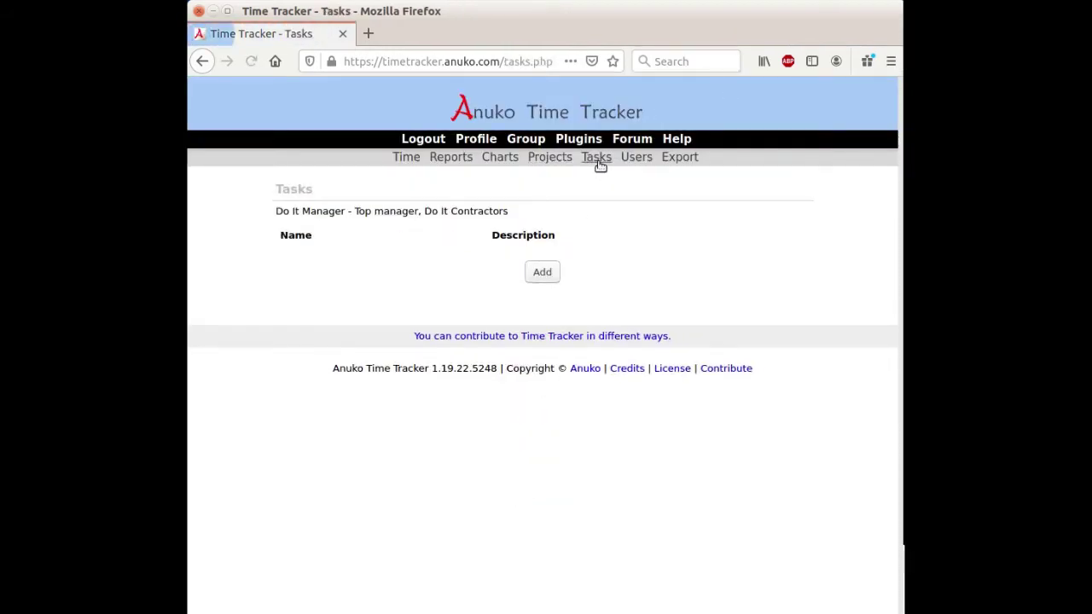
pyautogui.click(405, 162)
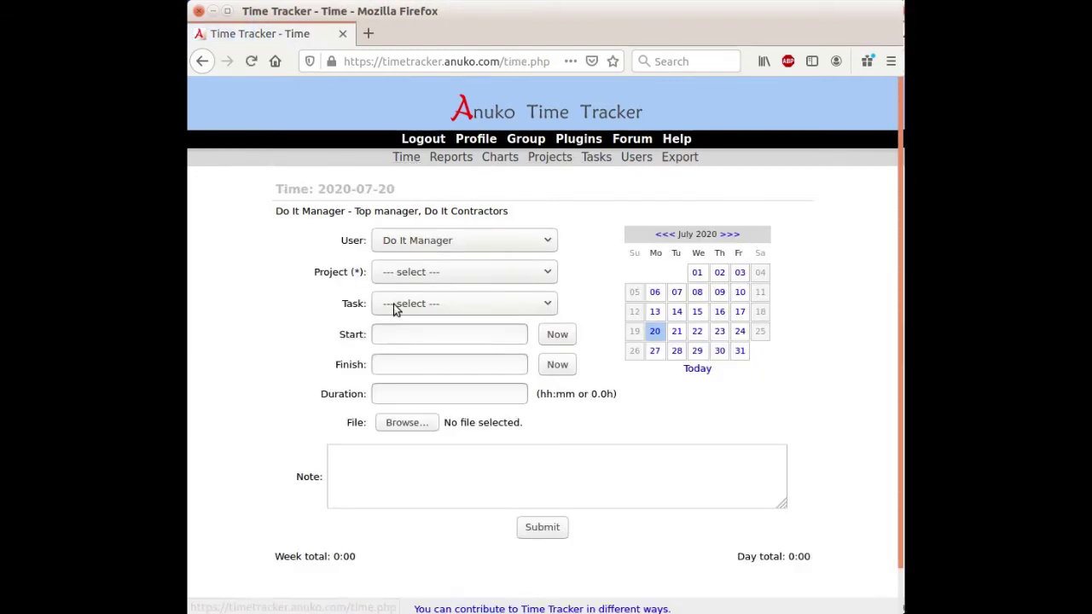
pyautogui.click(395, 273)
pyautogui.click(393, 291)
pyautogui.click(393, 304)
pyautogui.click(392, 301)
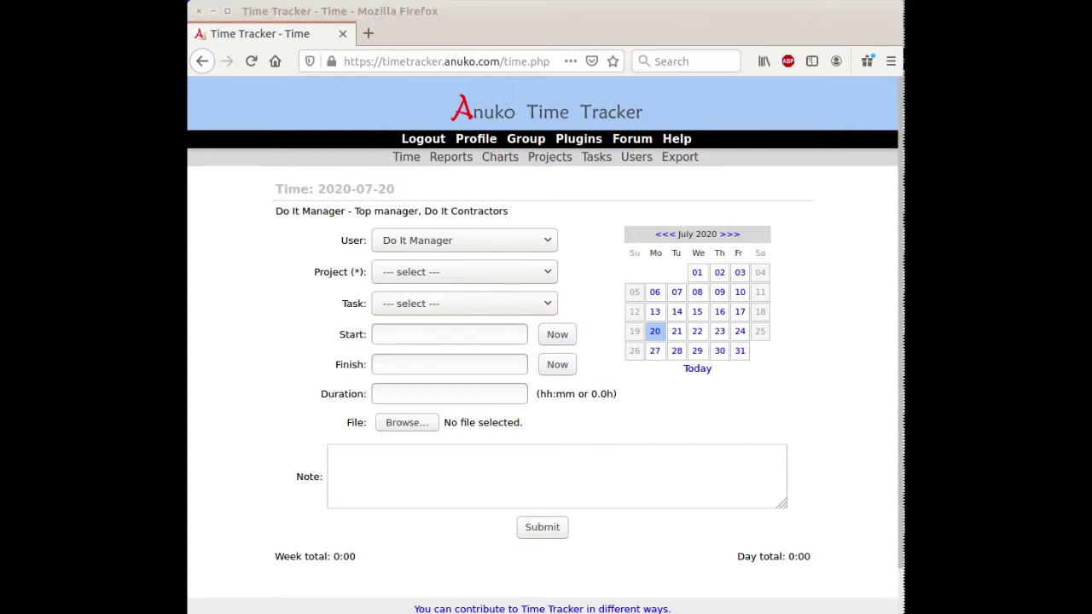
pyautogui.click(553, 157)
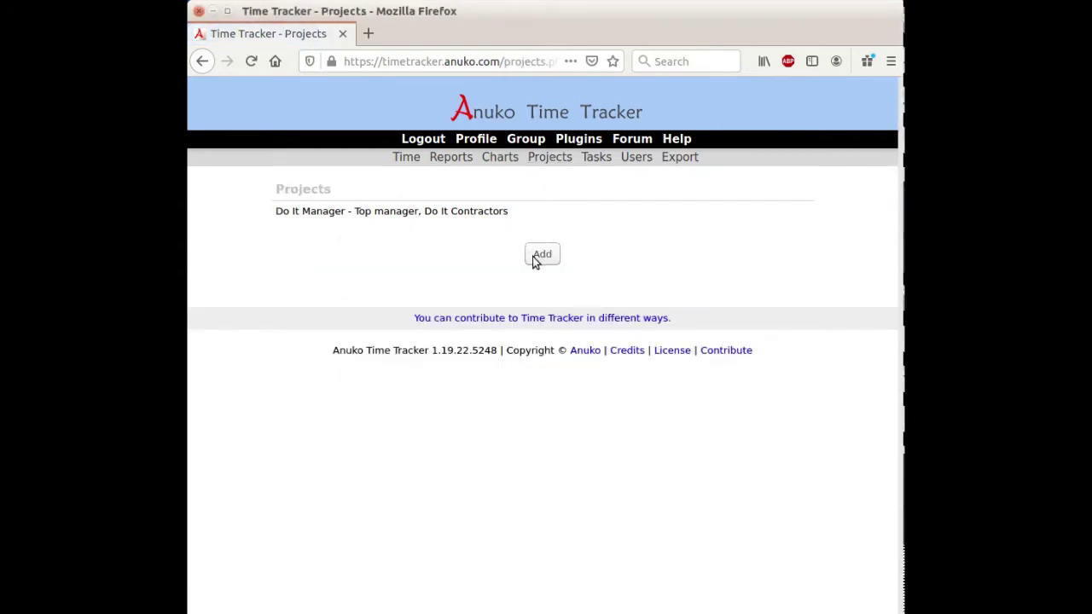
# Step: Add the projects Project A, Project B and Project C
pyautogui.click(543, 255)
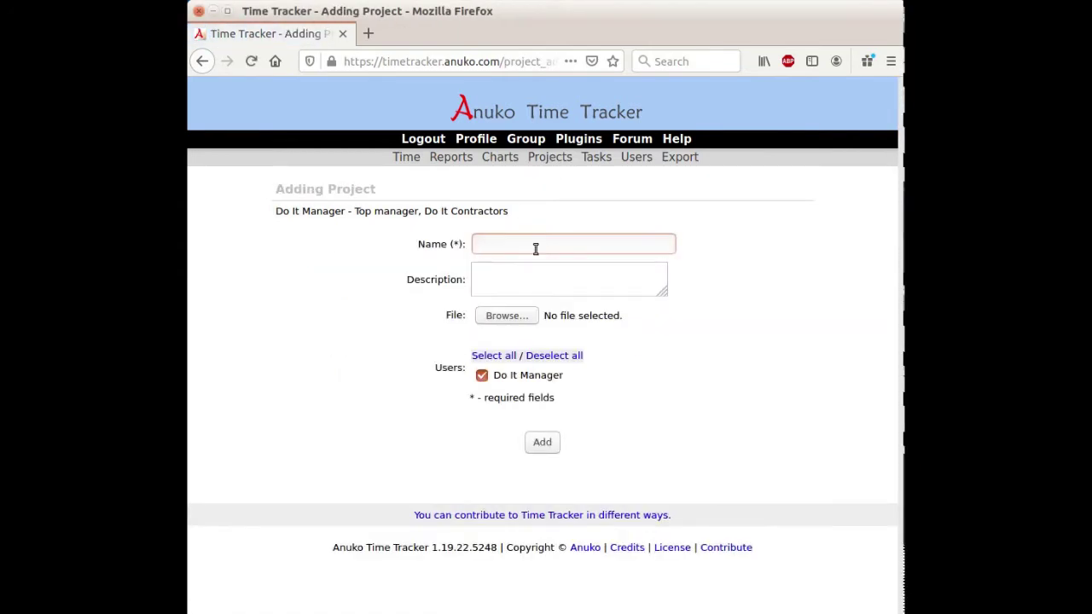
pyautogui.write('Project ')
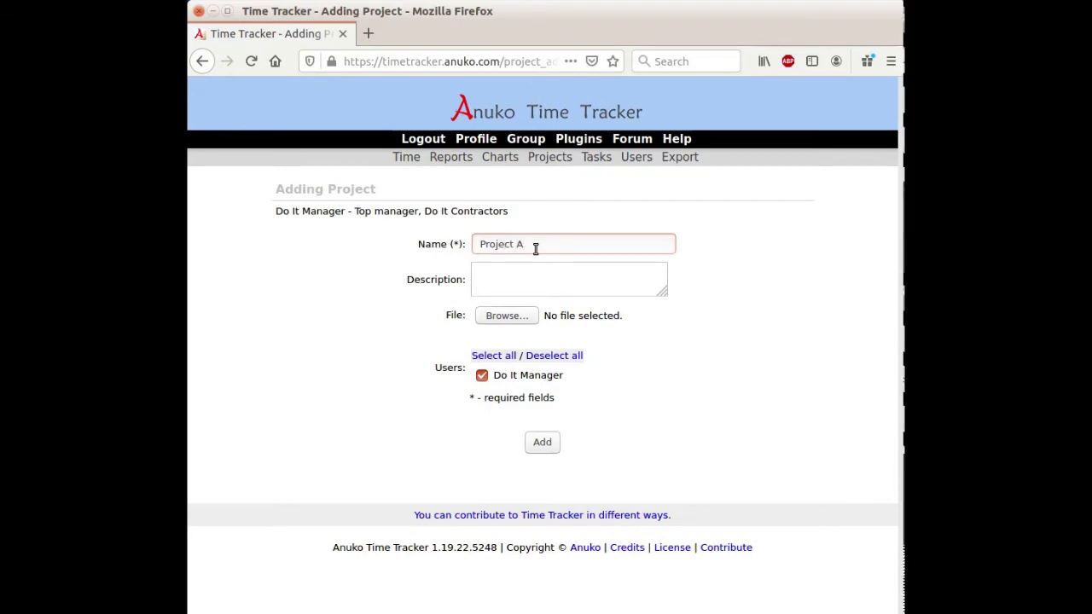
pyautogui.write('A')
pyautogui.click(531, 443)
pyautogui.click(542, 293)
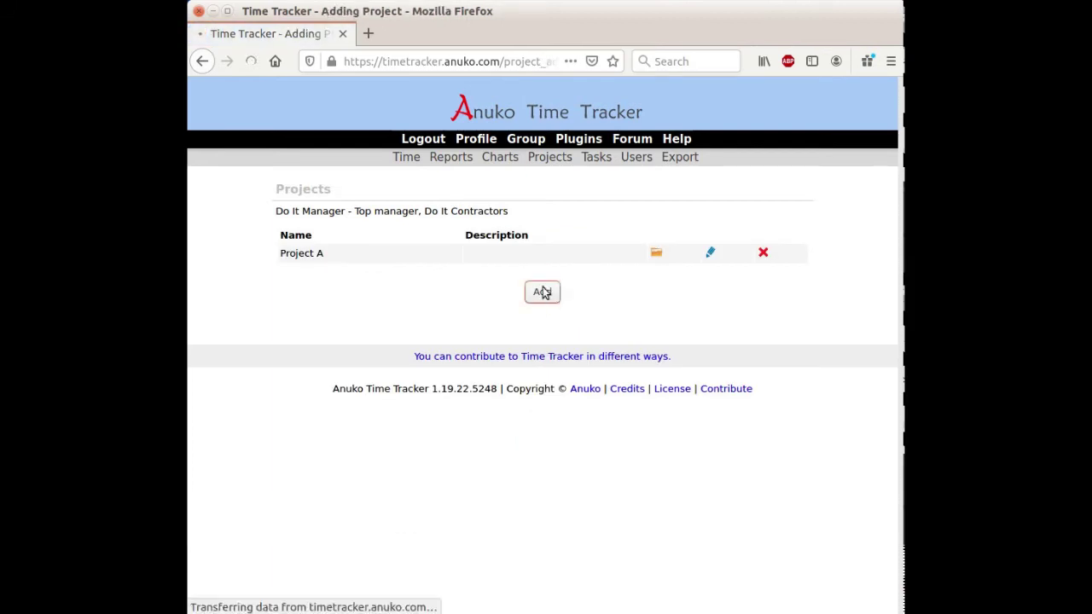
pyautogui.write('Proj')
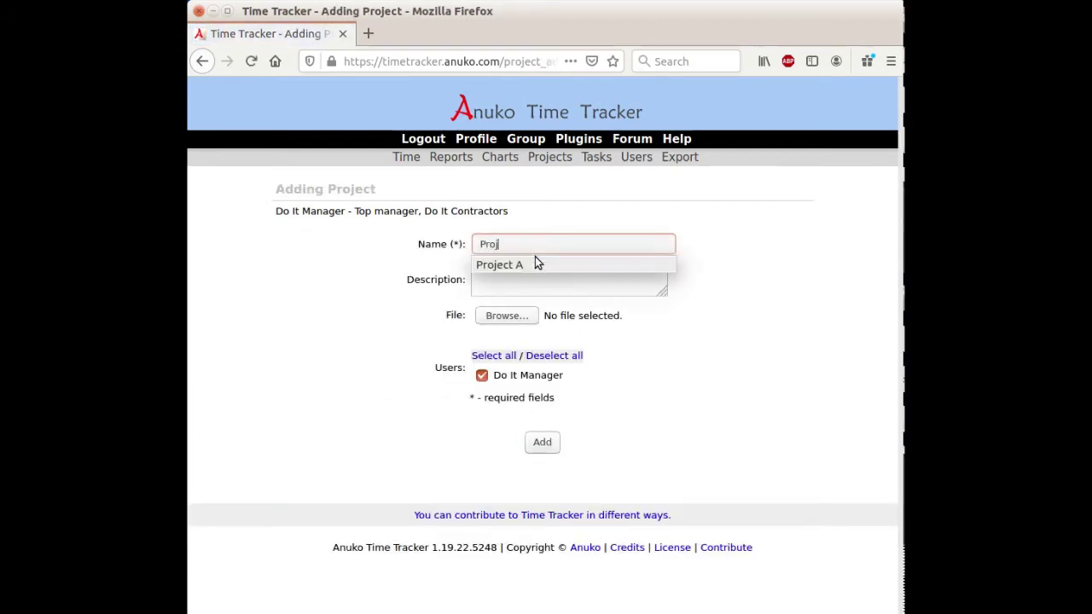
pyautogui.write('ect B')
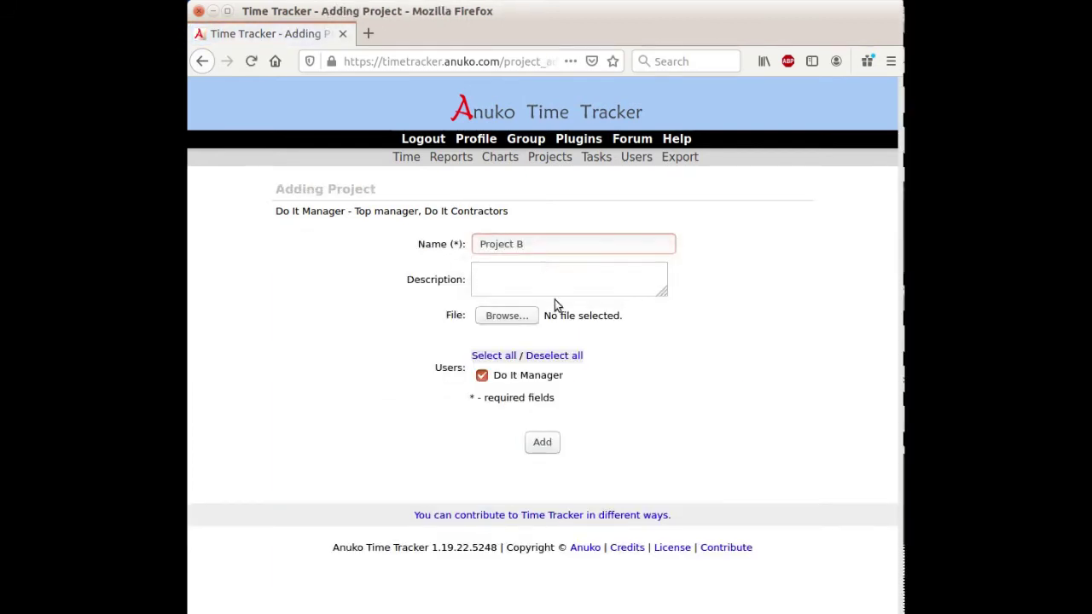
pyautogui.click(544, 444)
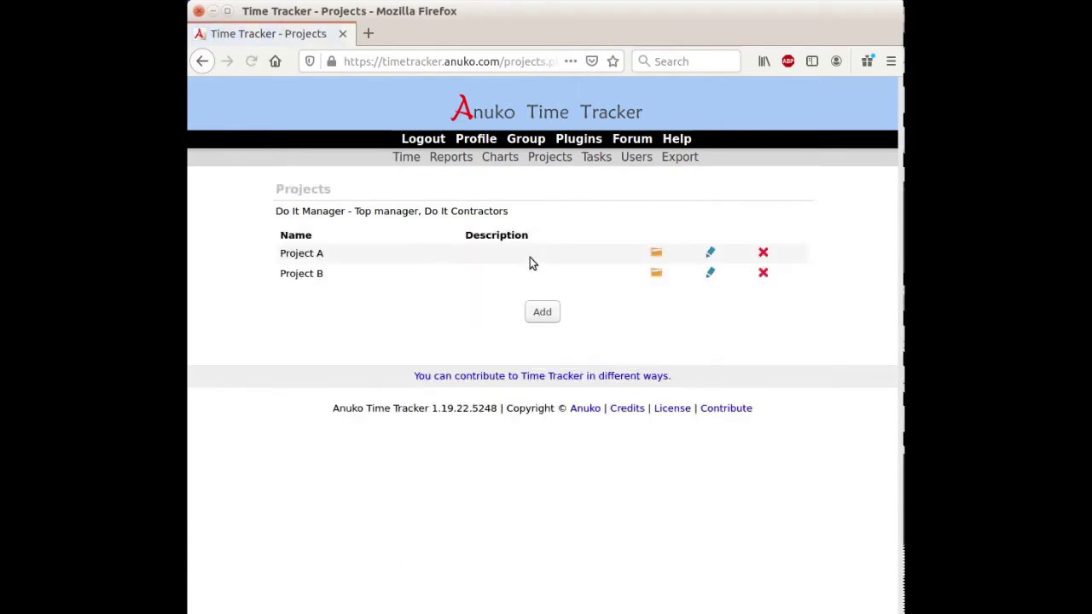
pyautogui.click(542, 312)
pyautogui.write('P')
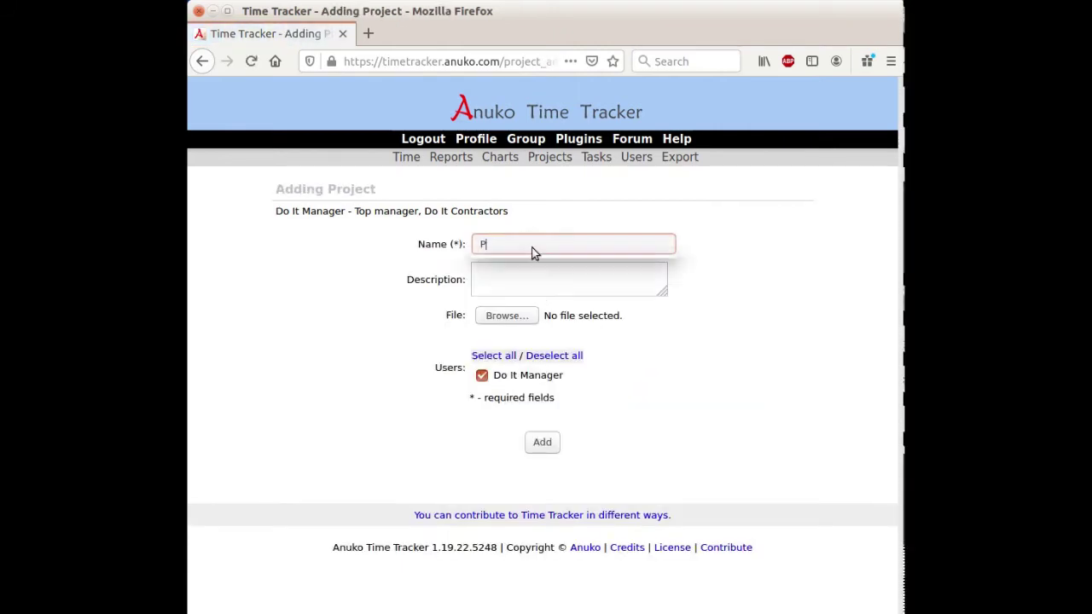
pyautogui.write('roject C')
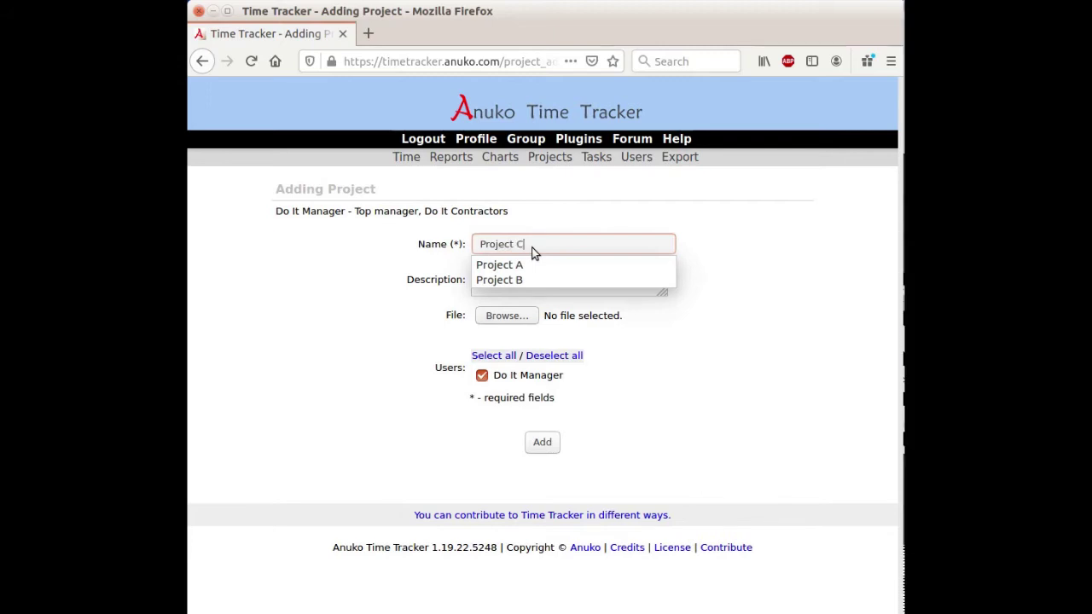
pyautogui.click(542, 442)
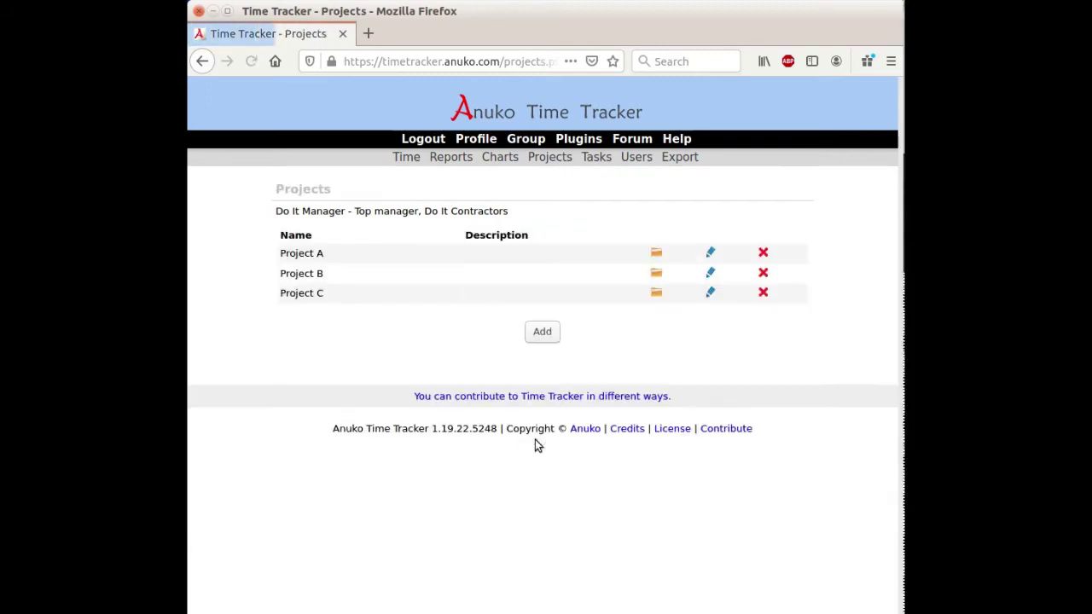
# Step: Add Task A, Task B and Task C, each assigned to all three projects
pyautogui.click(600, 160)
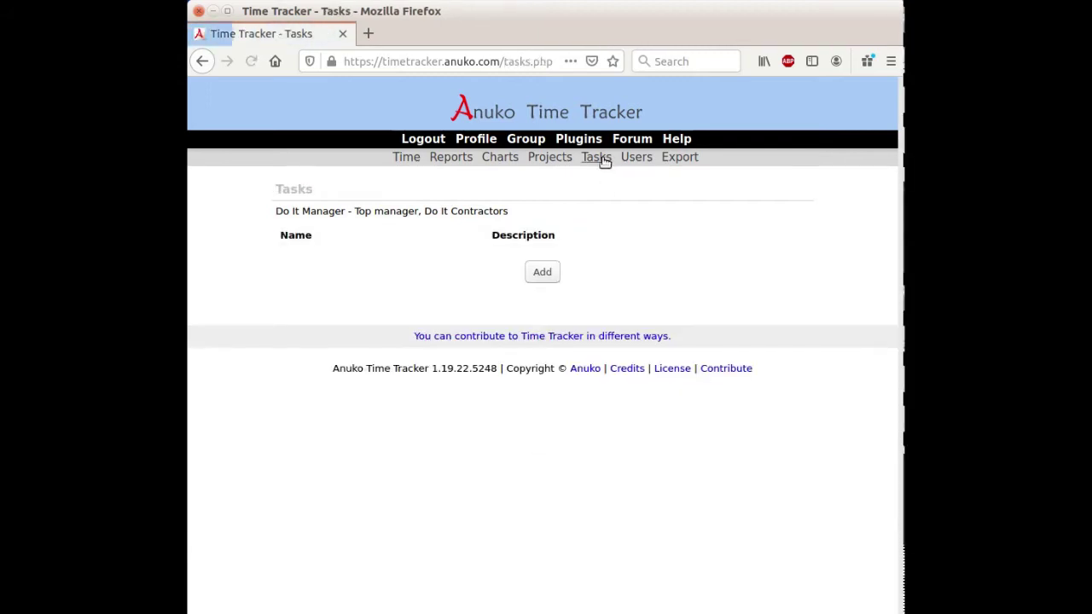
pyautogui.click(542, 271)
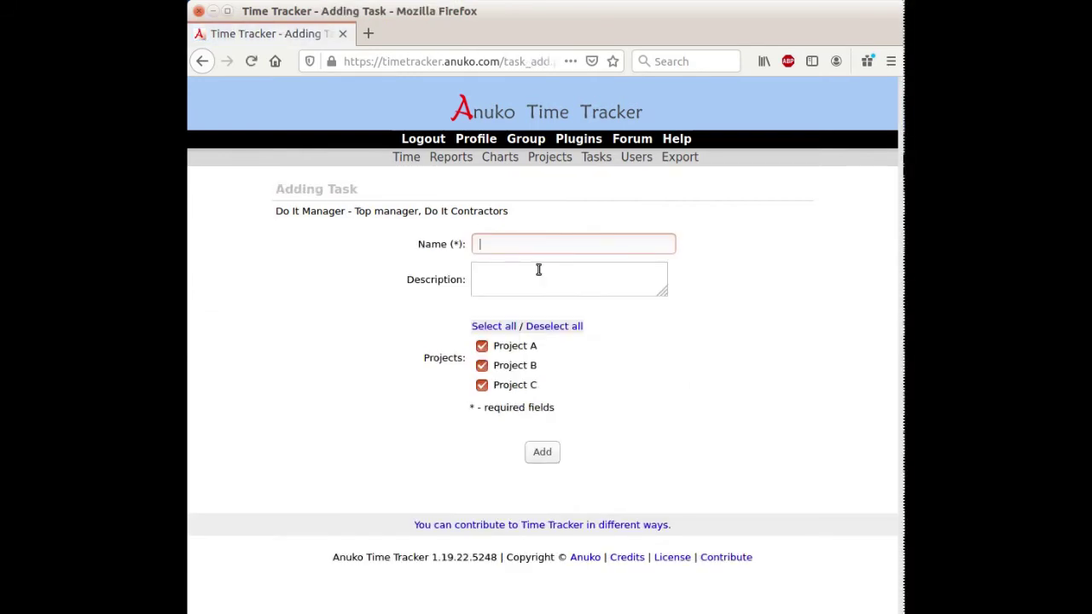
pyautogui.write('Task A')
pyautogui.click(539, 460)
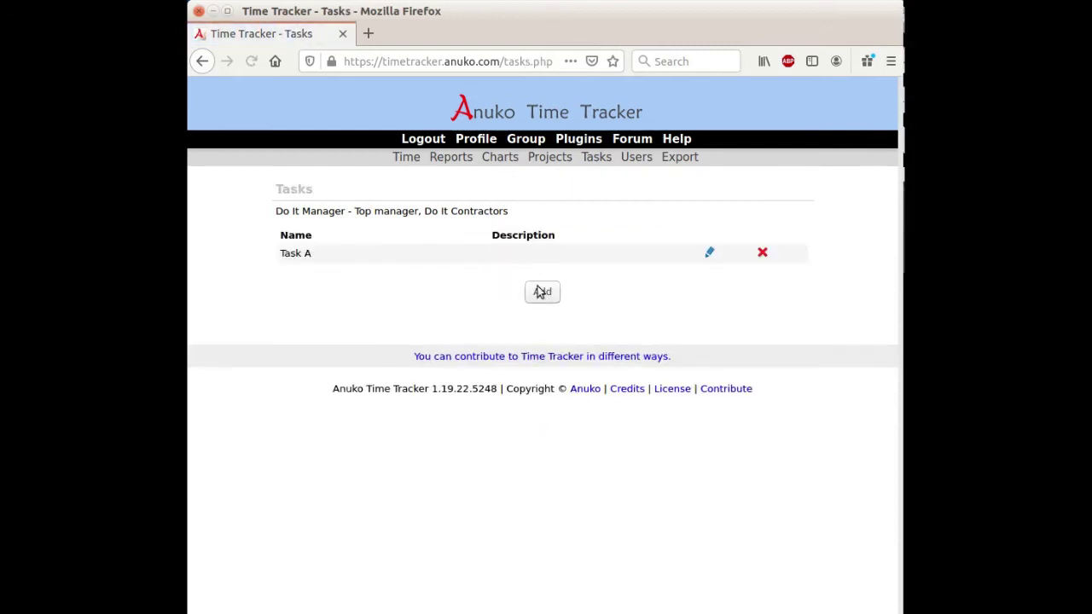
pyautogui.click(539, 294)
pyautogui.write('T')
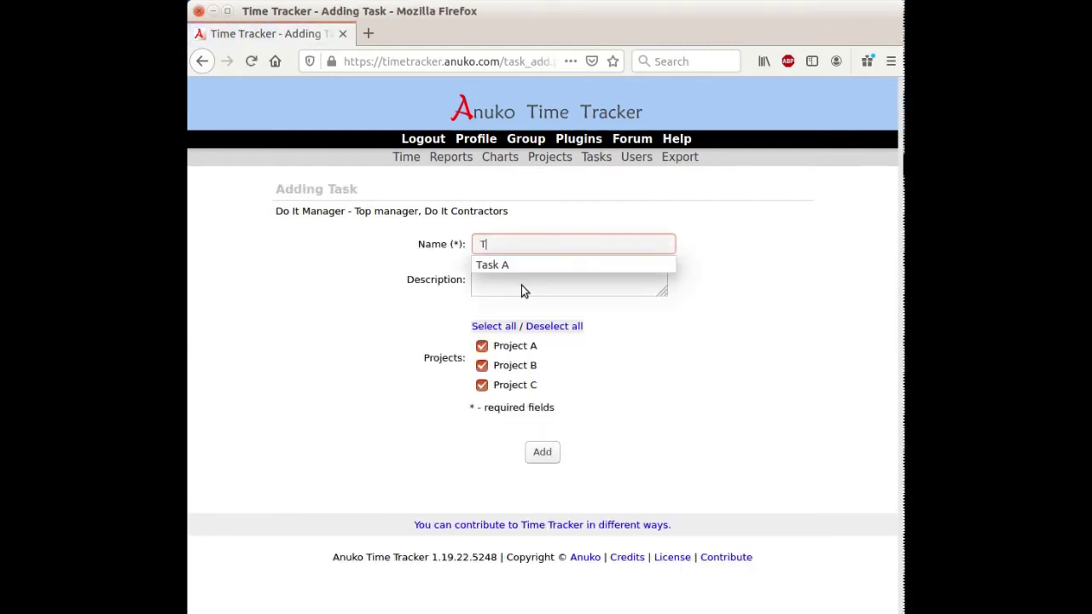
pyautogui.write('ask B')
pyautogui.click(546, 453)
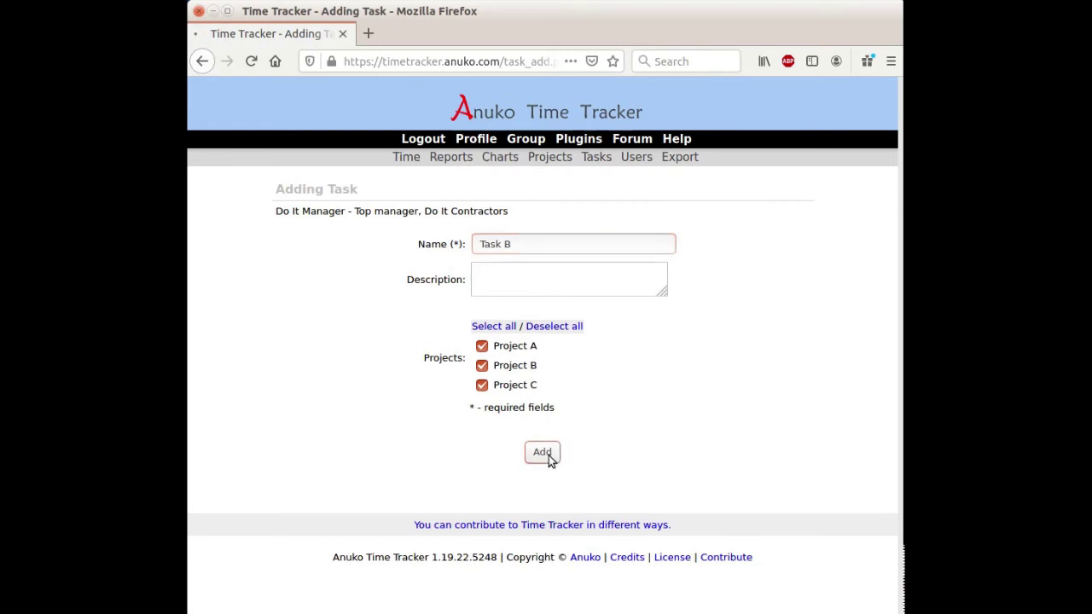
pyautogui.click(542, 311)
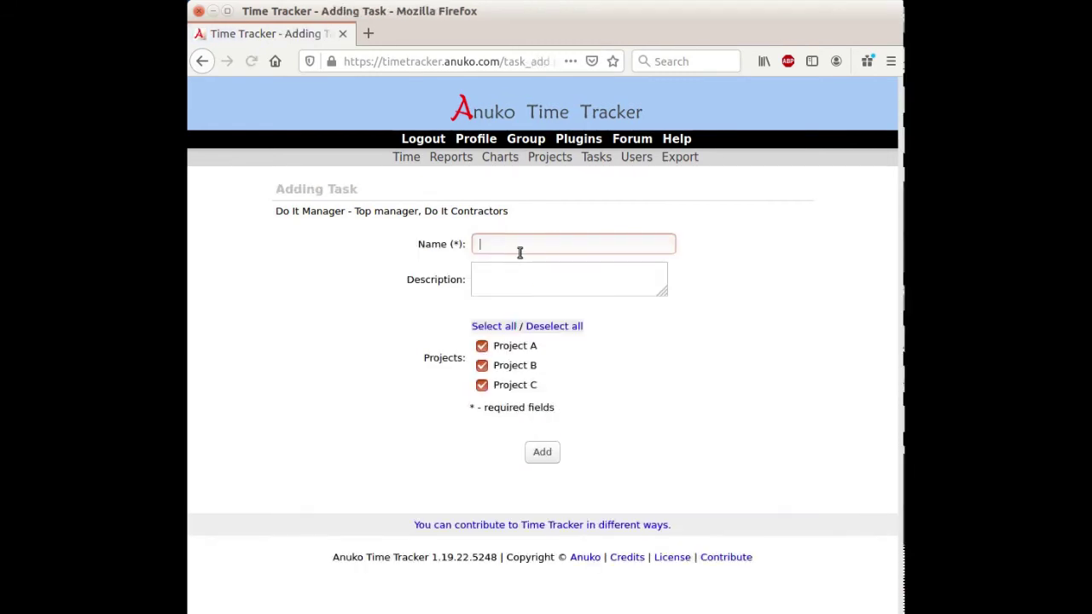
pyautogui.write('Task C')
pyautogui.click(542, 453)
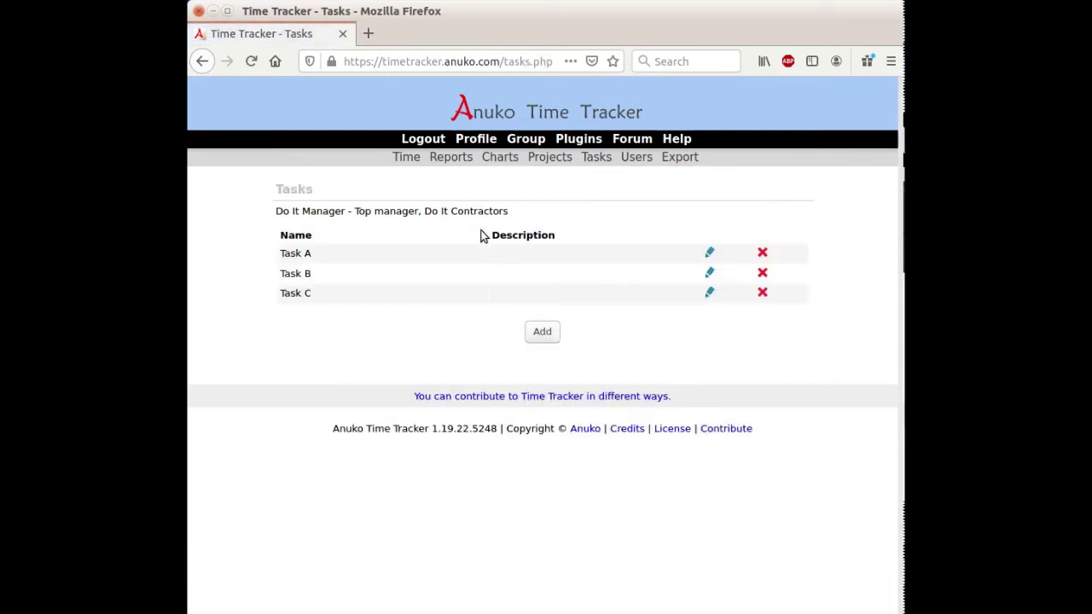
pyautogui.click(407, 159)
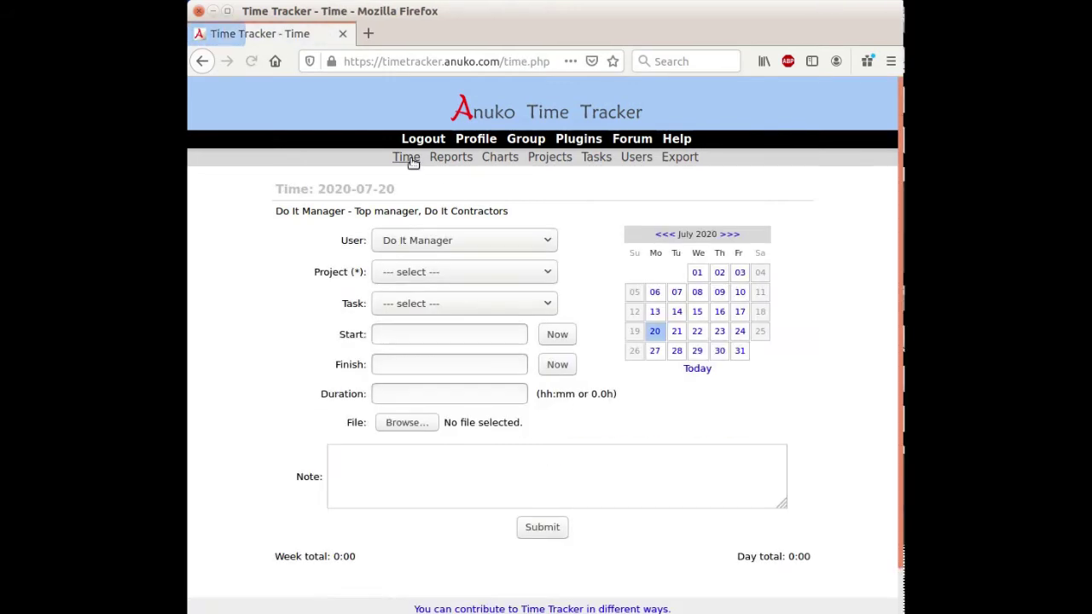
# Step: Log a Project A / Task B entry from now until 16:00 with the note 'Test'
pyautogui.click(396, 273)
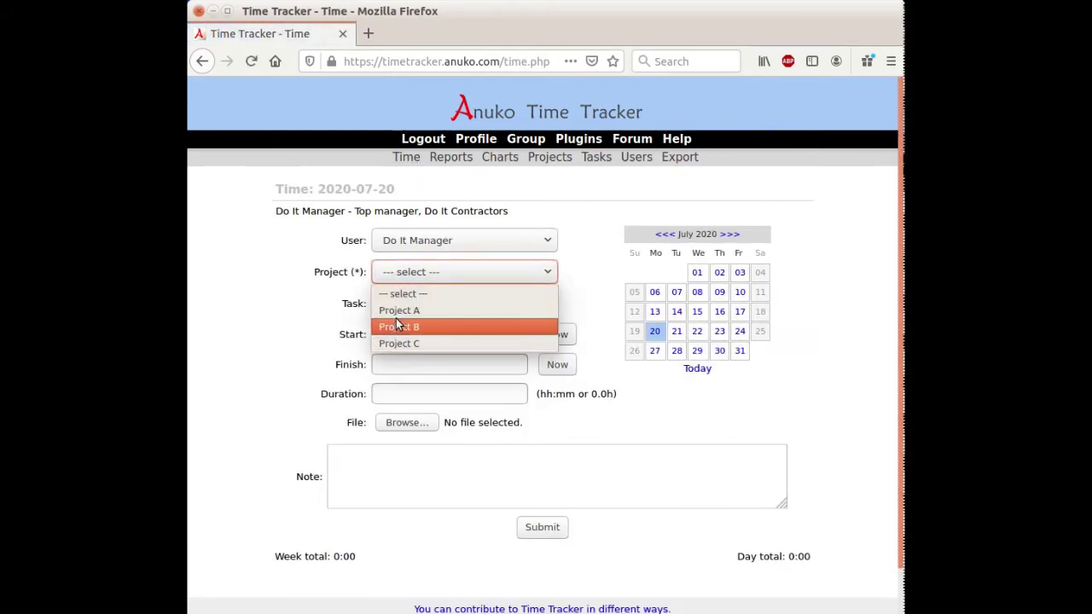
pyautogui.click(401, 311)
pyautogui.click(402, 309)
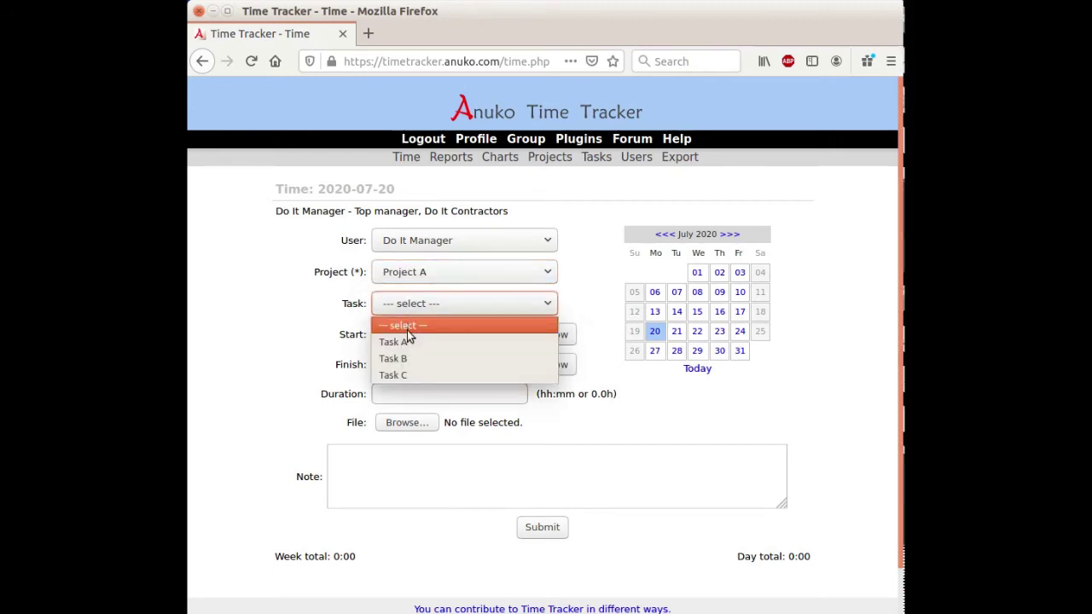
pyautogui.click(399, 359)
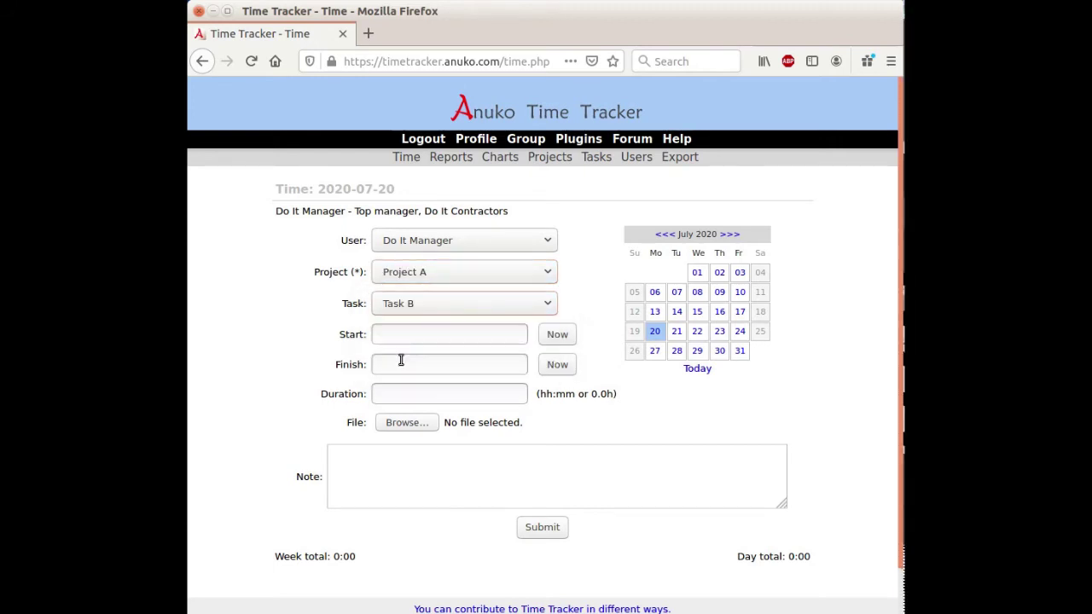
pyautogui.click(567, 339)
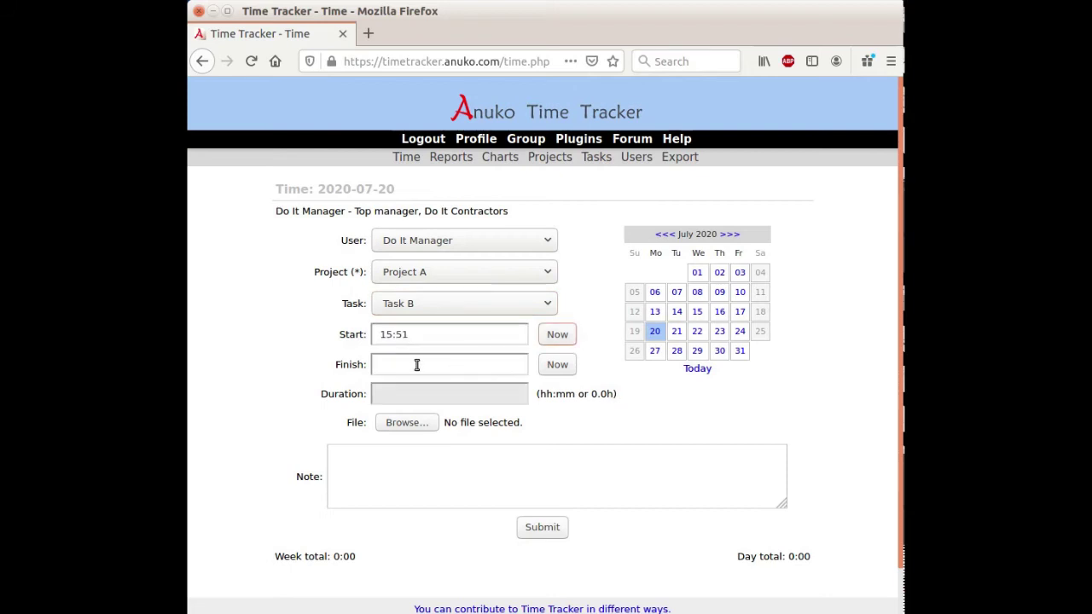
pyautogui.click(416, 366)
pyautogui.write('16')
pyautogui.click(397, 487)
pyautogui.write('Test')
pyautogui.click(534, 529)
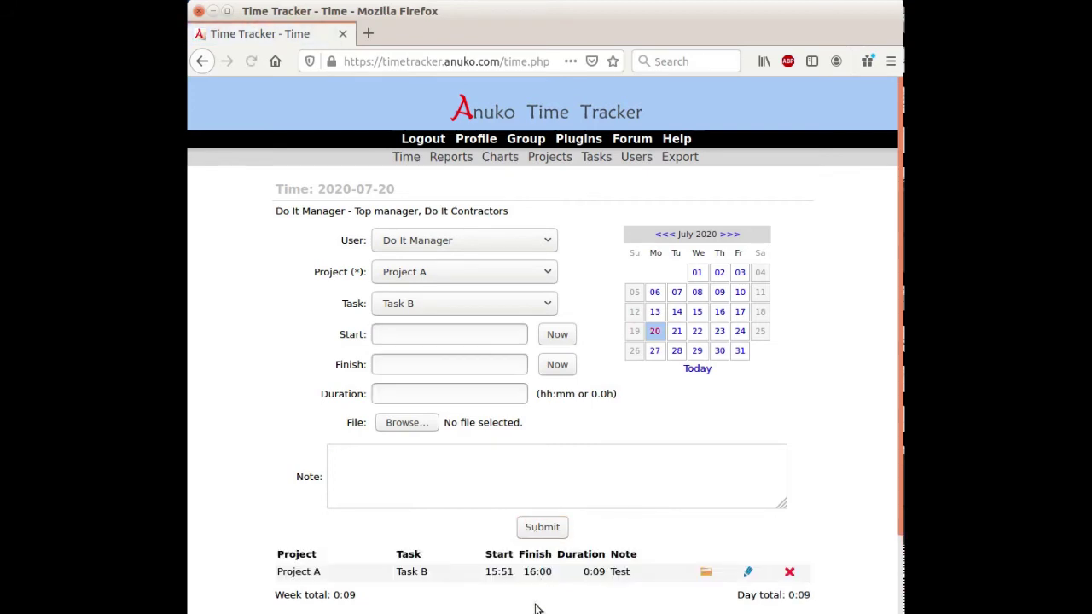
# Step: Reselect Project A on the entry form and keep Task B as the task
pyautogui.click(425, 274)
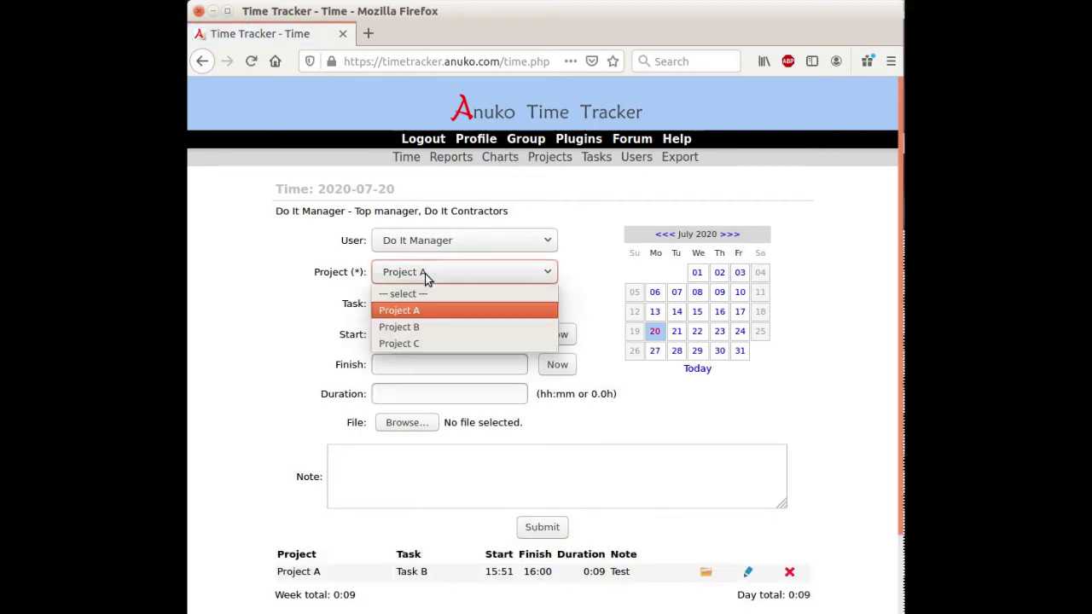
pyautogui.click(418, 311)
pyautogui.click(418, 304)
pyautogui.click(418, 359)
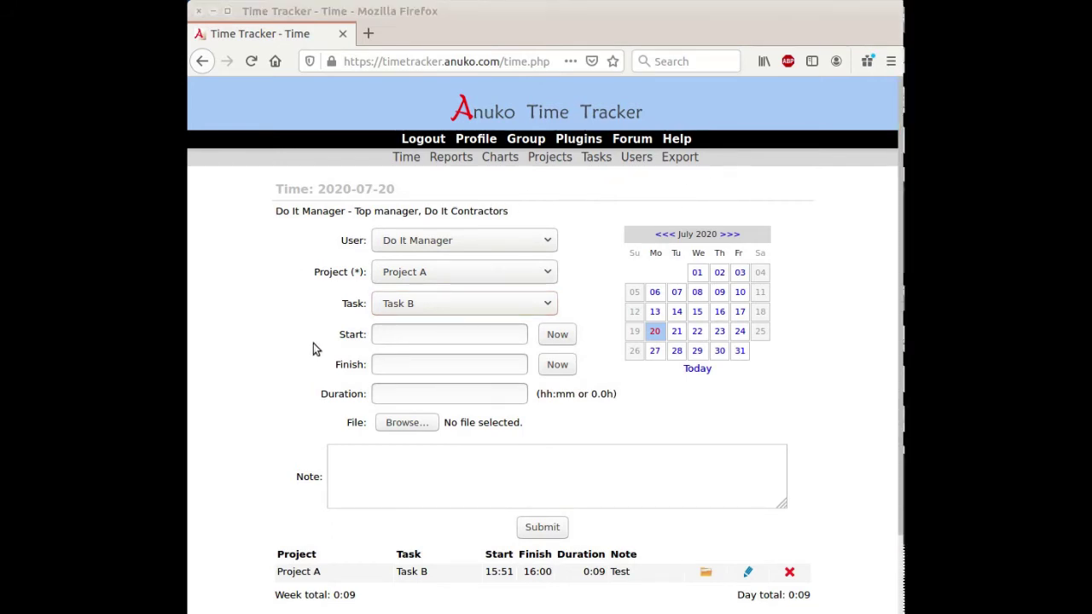
# Step: Switch to 2020-07-13 and choose Project A with Task A for a new entry
pyautogui.click(655, 312)
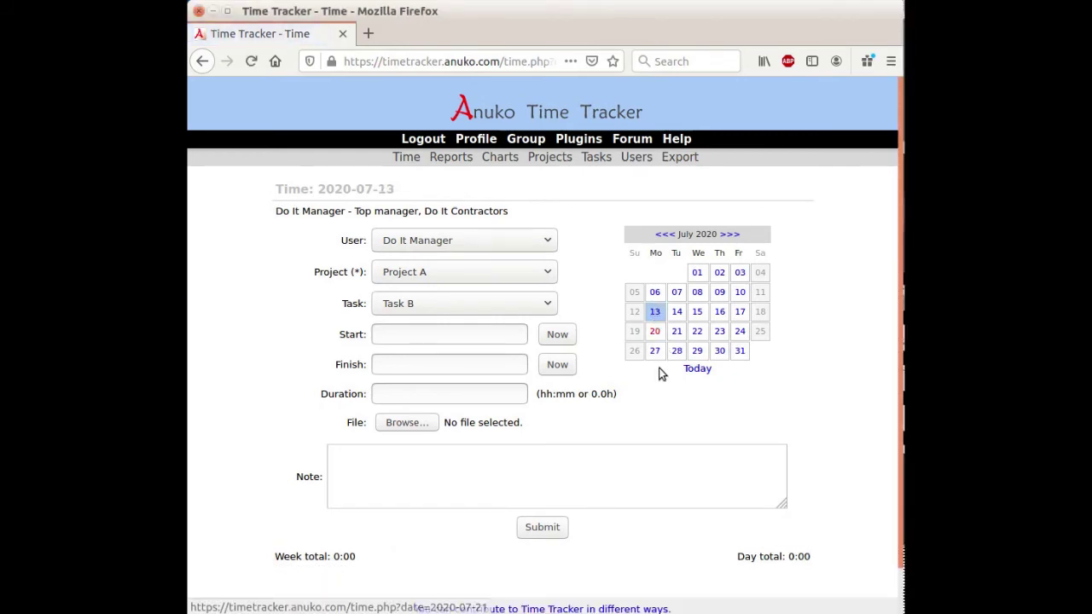
pyautogui.click(457, 271)
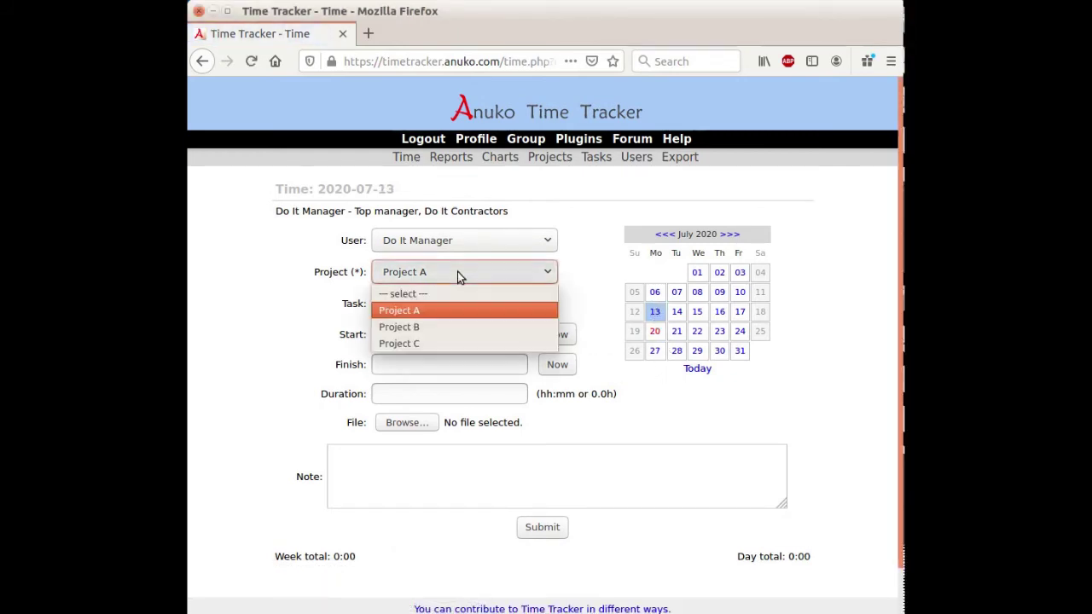
pyautogui.click(448, 311)
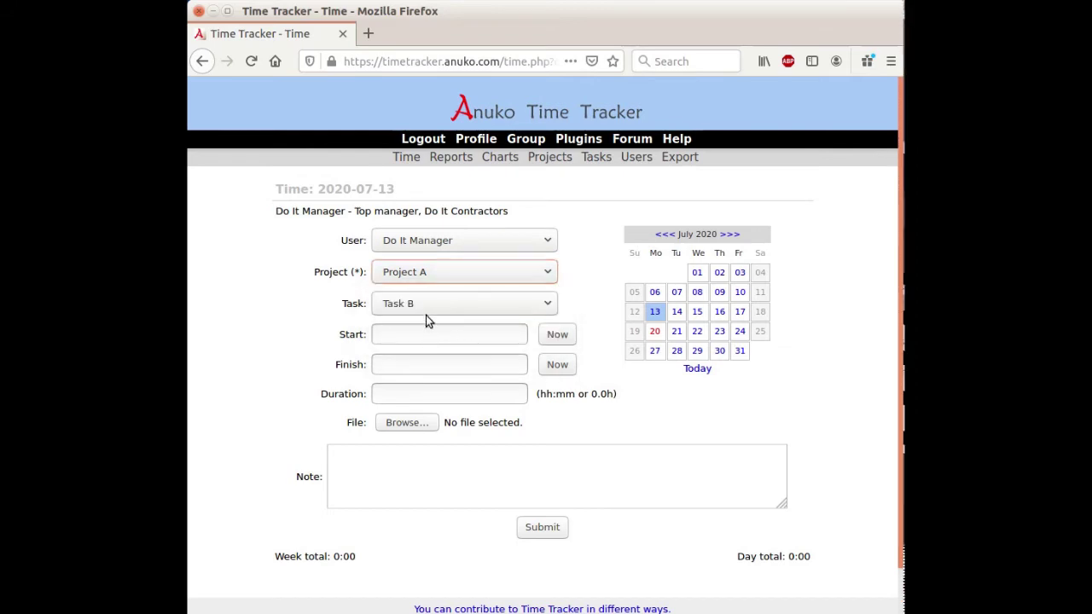
pyautogui.click(426, 309)
pyautogui.click(401, 342)
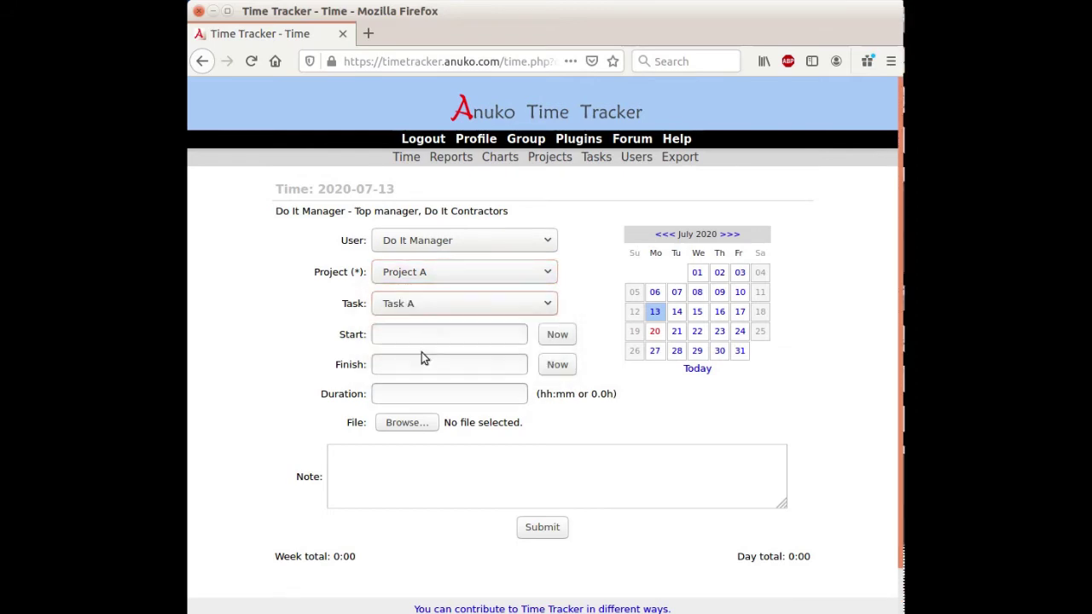
# Step: Log 1 hour noted 'Working on something...', then select Task B for the next entry
pyautogui.click(453, 394)
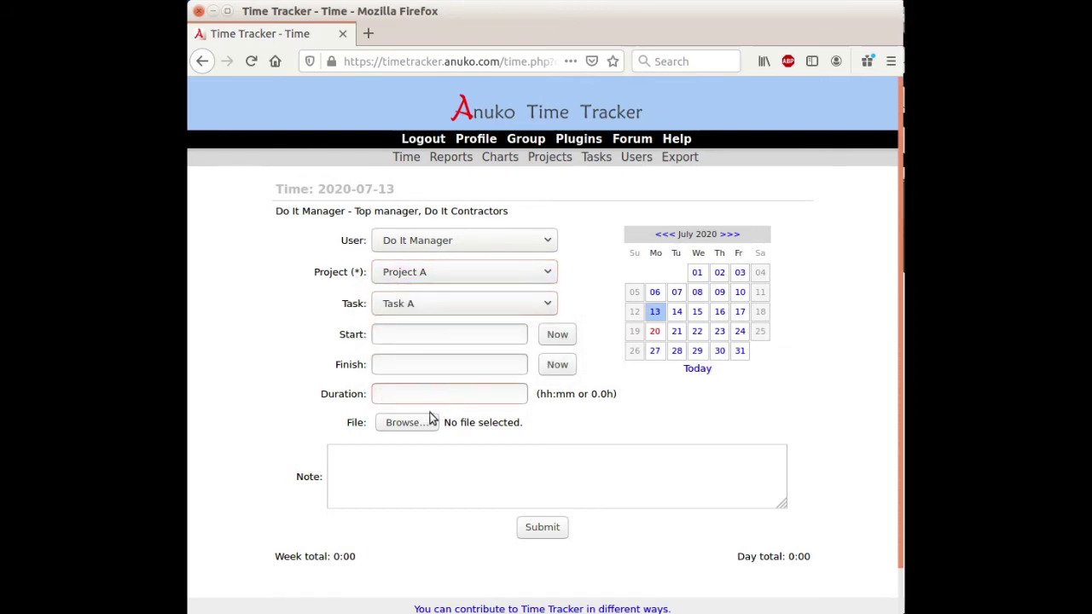
pyautogui.write('1')
pyautogui.click(378, 474)
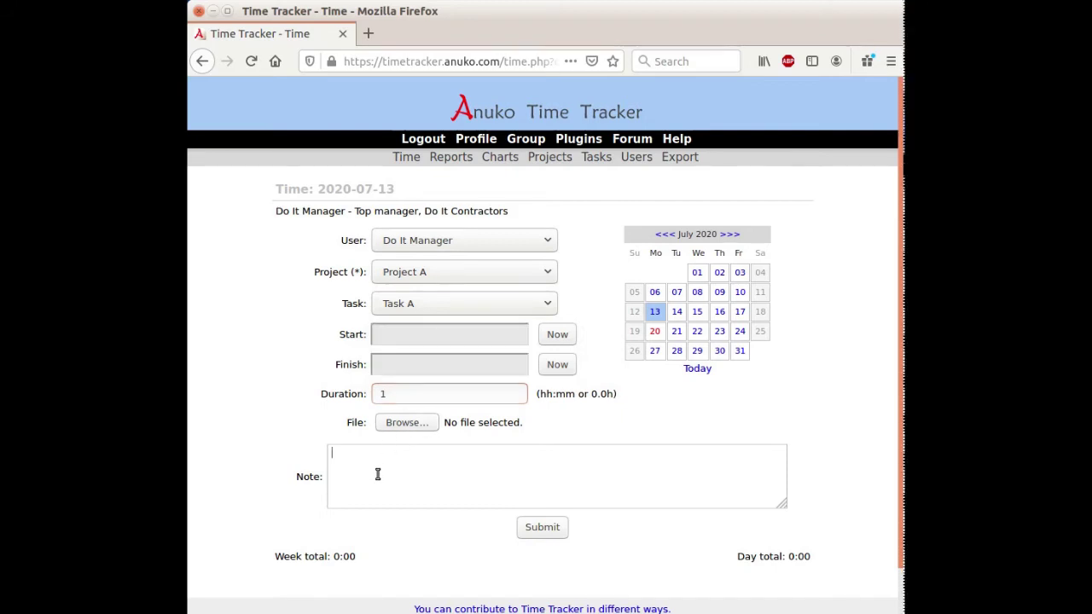
pyautogui.write('Working on something...')
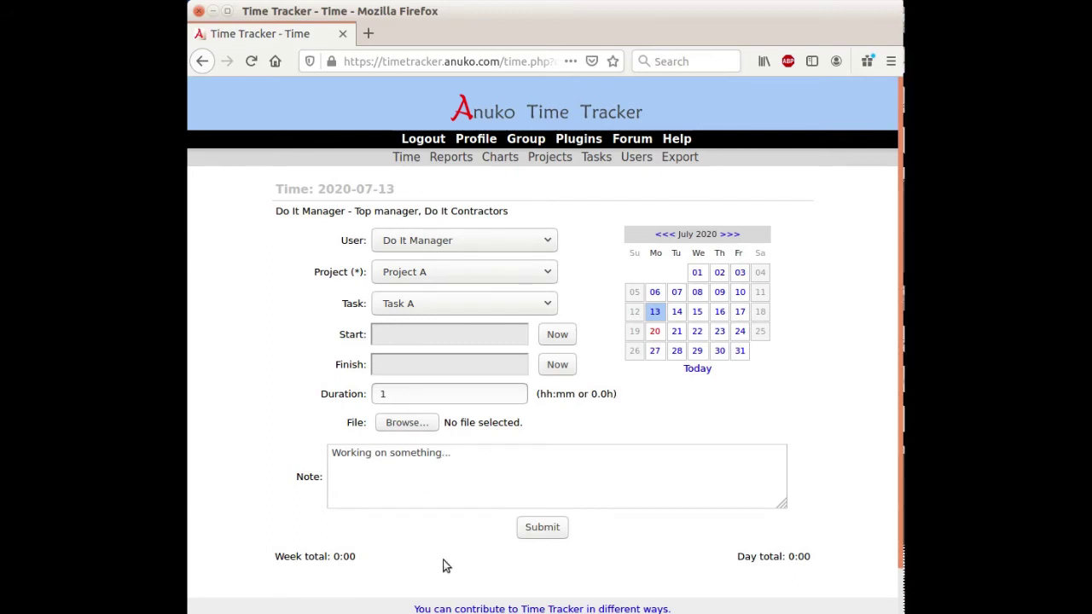
pyautogui.click(544, 529)
pyautogui.click(493, 304)
pyautogui.click(441, 359)
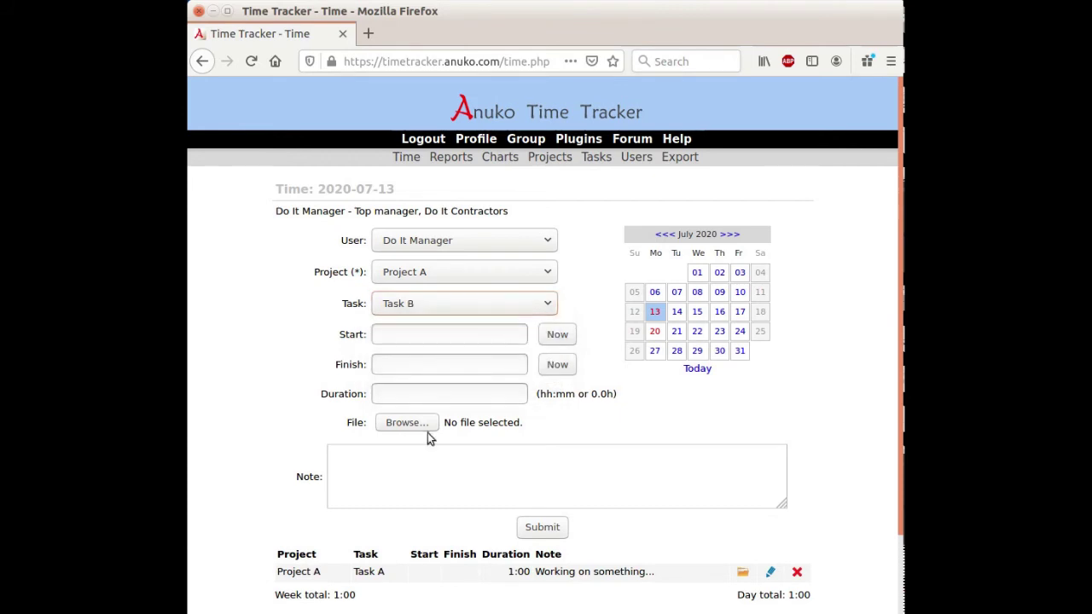
# Step: Log a 15:54–16:00 Task B entry on 2020-07-13 noted 'Something else...'
pyautogui.click(420, 481)
pyautogui.write('So')
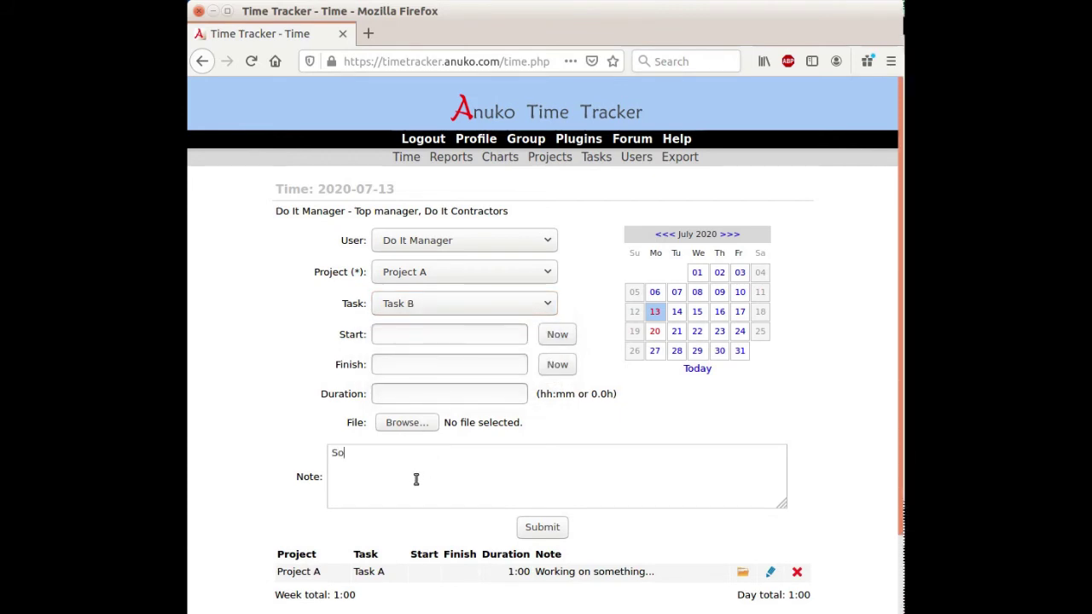
pyautogui.write('mething else...')
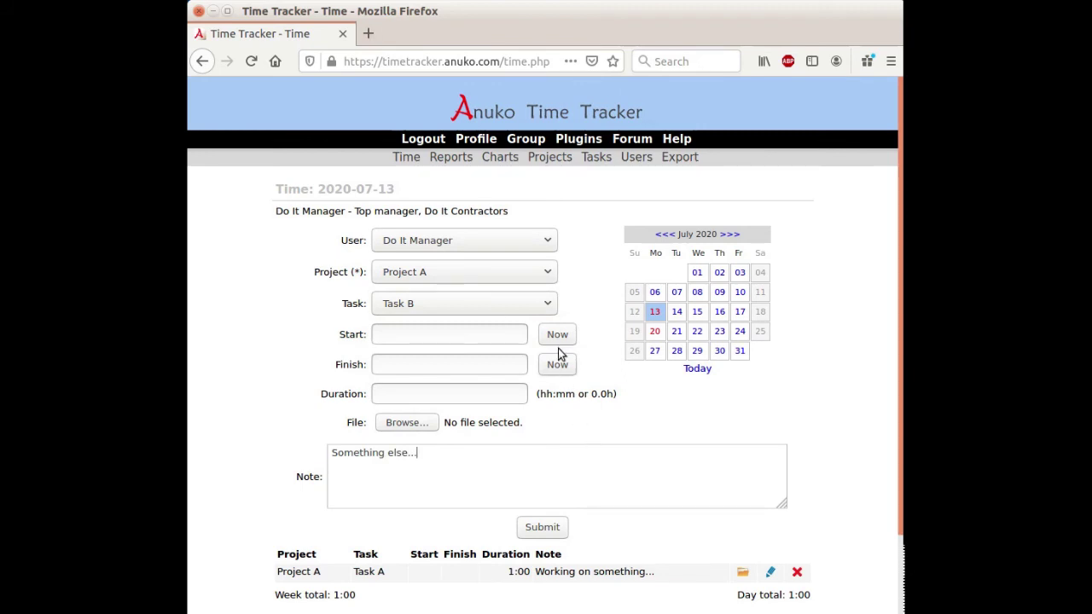
pyautogui.click(557, 341)
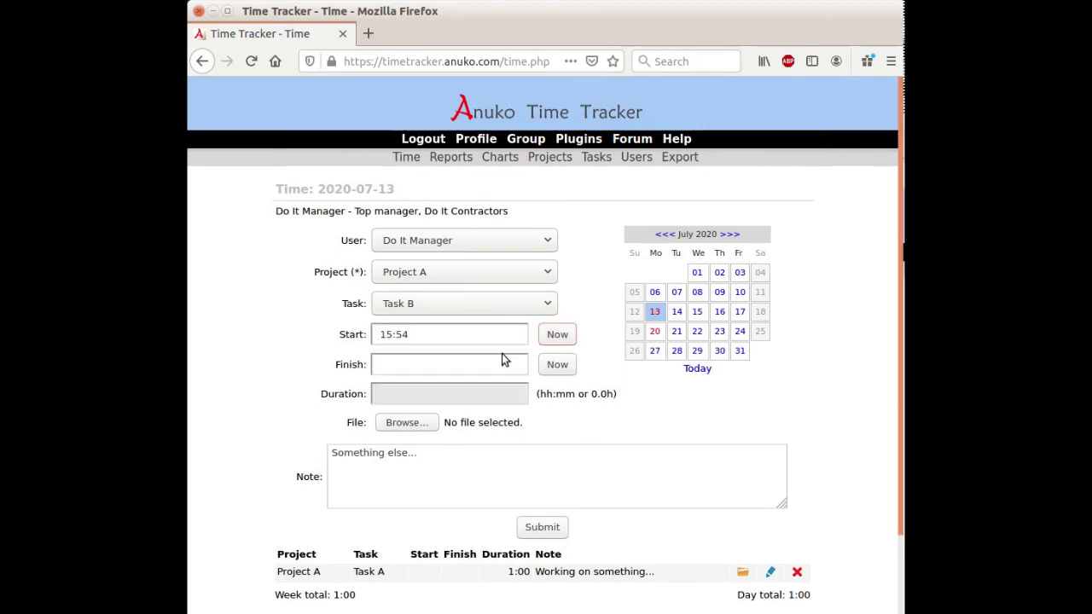
pyautogui.click(412, 365)
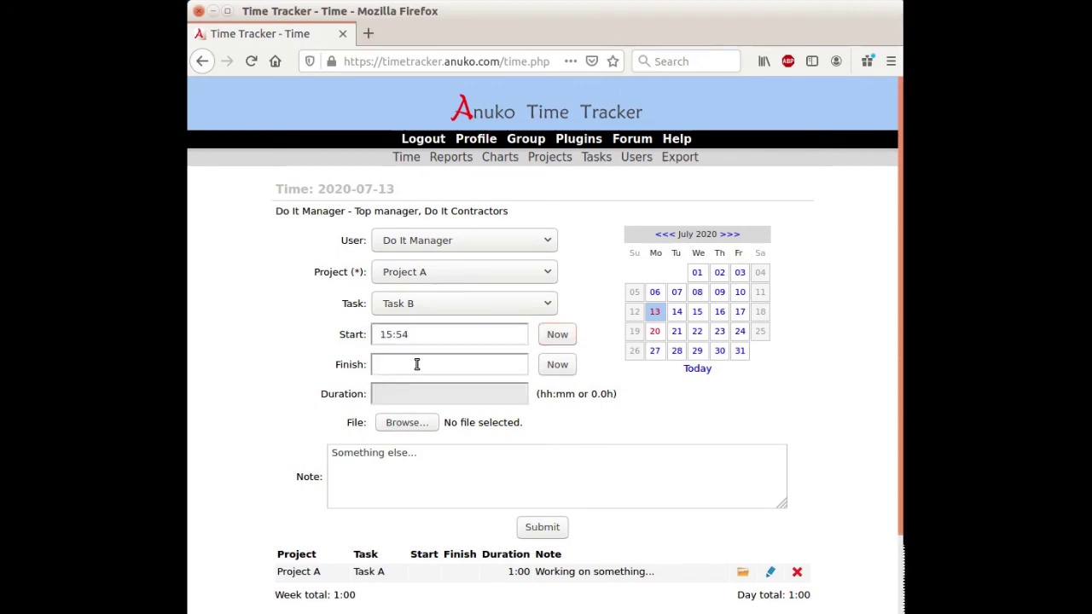
pyautogui.write('16')
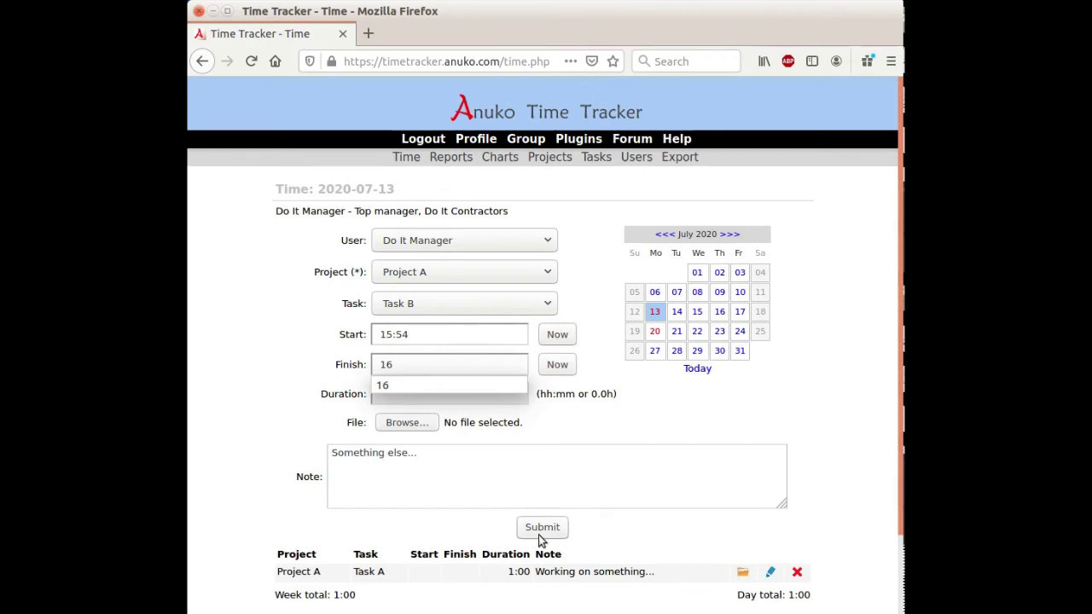
pyautogui.click(540, 529)
pyautogui.scroll(-3, 764, 443)
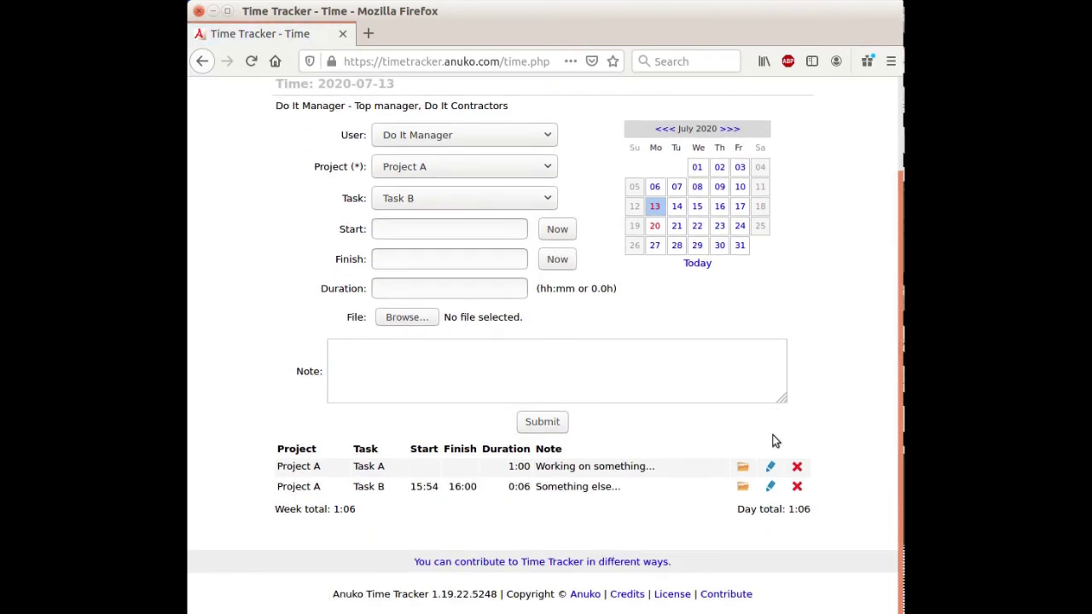
pyautogui.scroll(3, 772, 442)
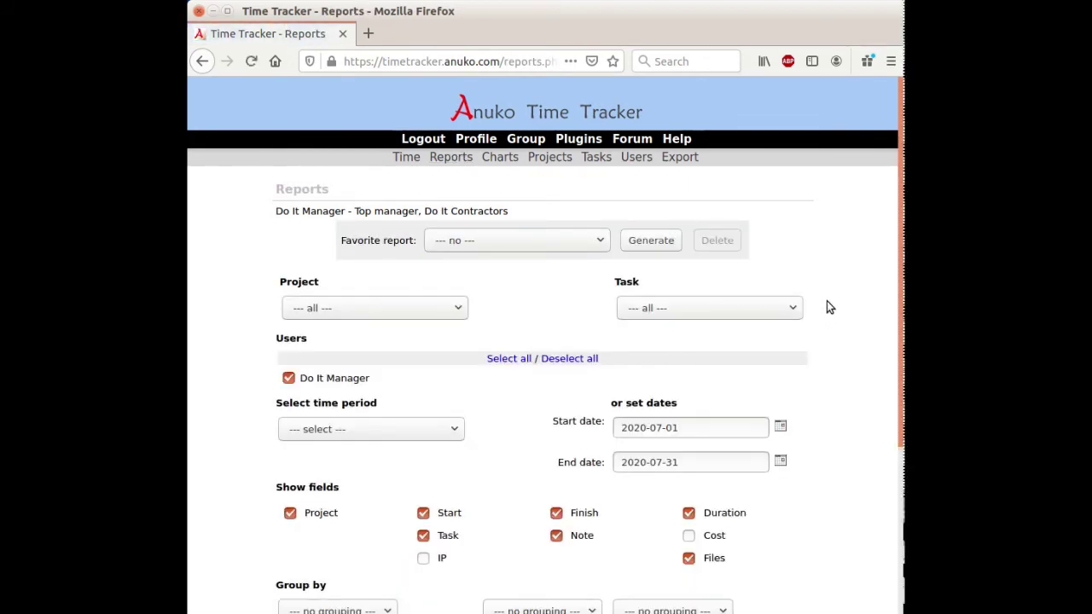
# Step: Generate the 2020-07-01 to 2020-07-31 report with Project and Task left at all, totalling 1:15
pyautogui.click(374, 305)
pyautogui.click(373, 306)
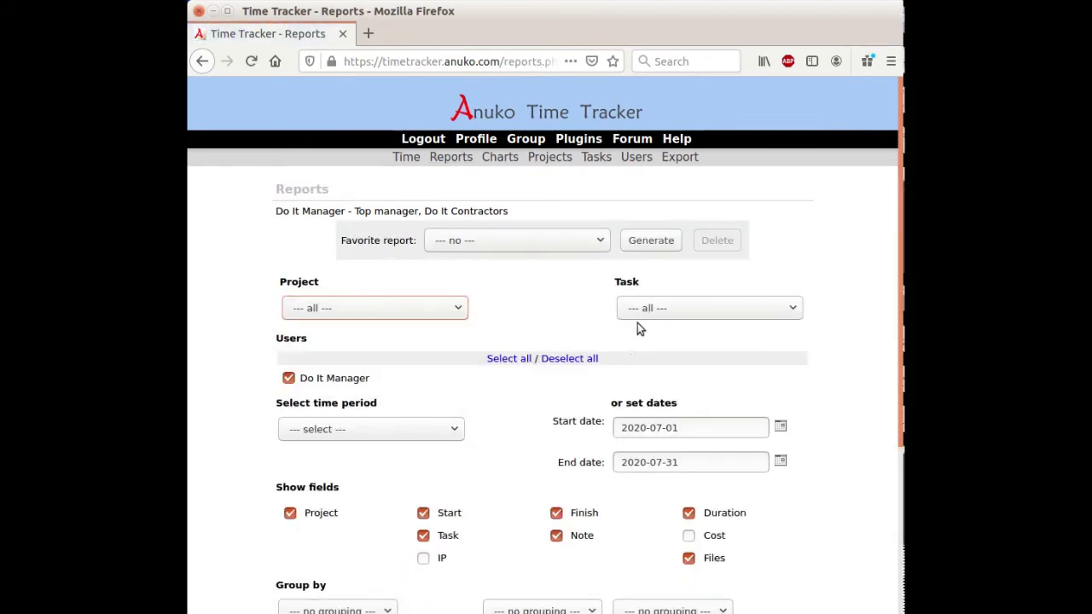
pyautogui.click(682, 310)
pyautogui.click(682, 309)
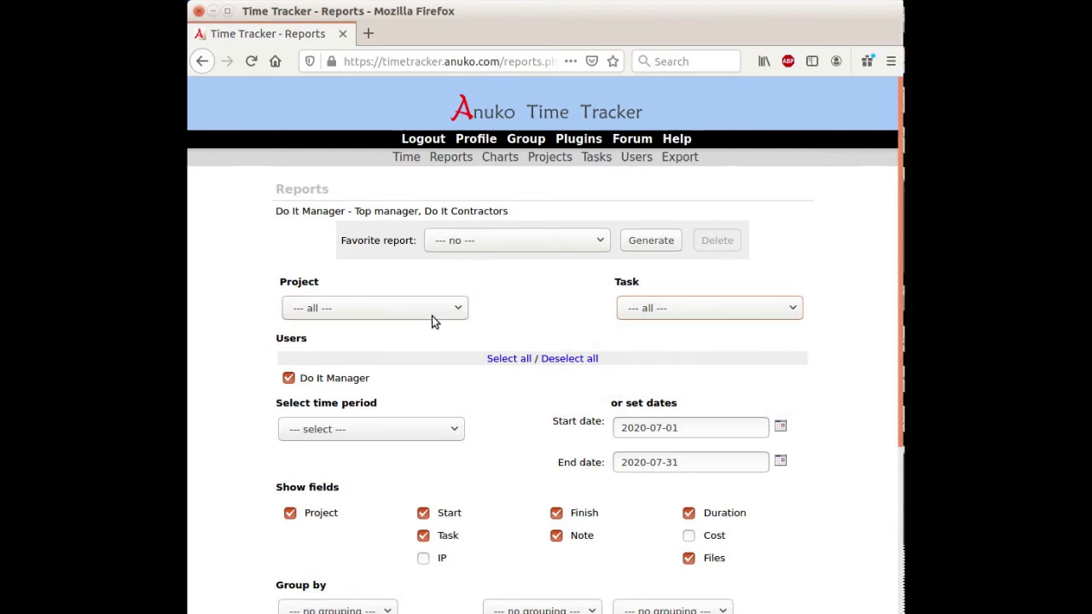
pyautogui.scroll(-5, 840, 387)
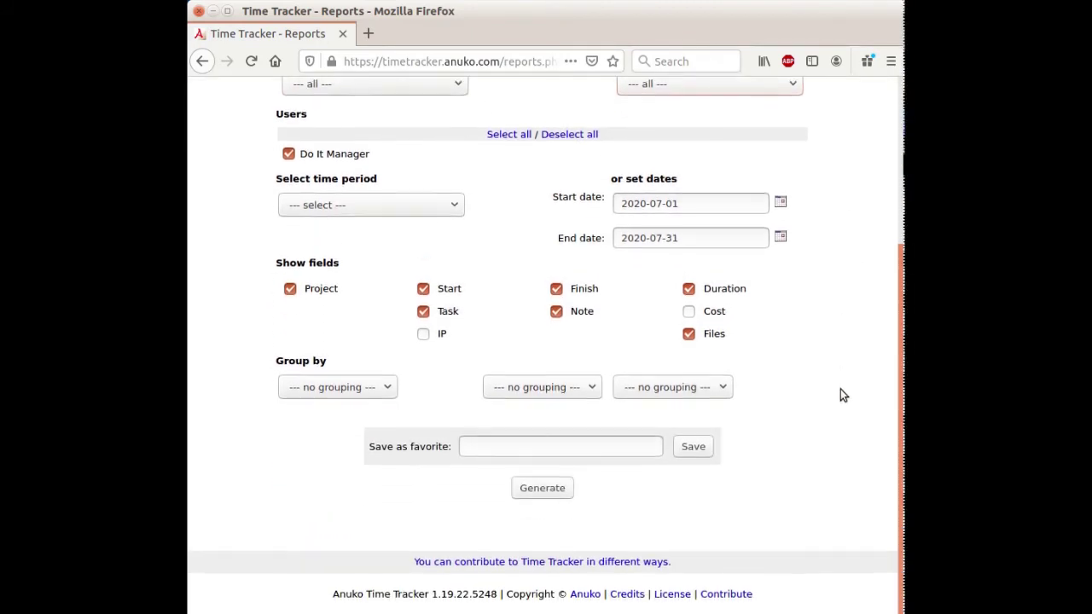
pyautogui.scroll(3, 840, 389)
pyautogui.scroll(-3, 838, 416)
pyautogui.click(555, 489)
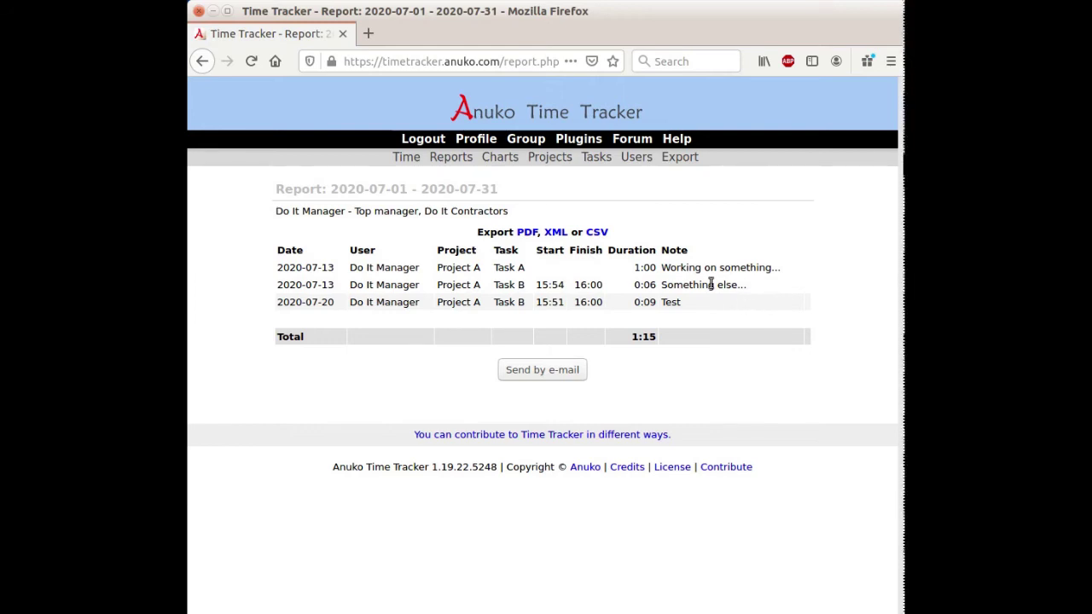
# Step: Open the report e-mail form, then go back to the Reports options page
pyautogui.click(550, 370)
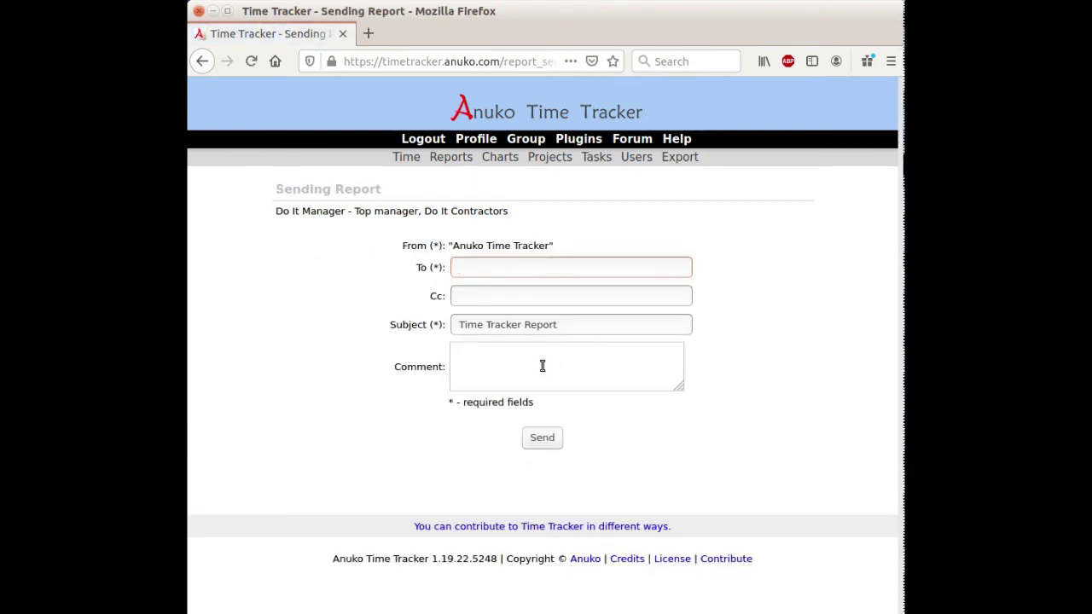
pyautogui.click(442, 159)
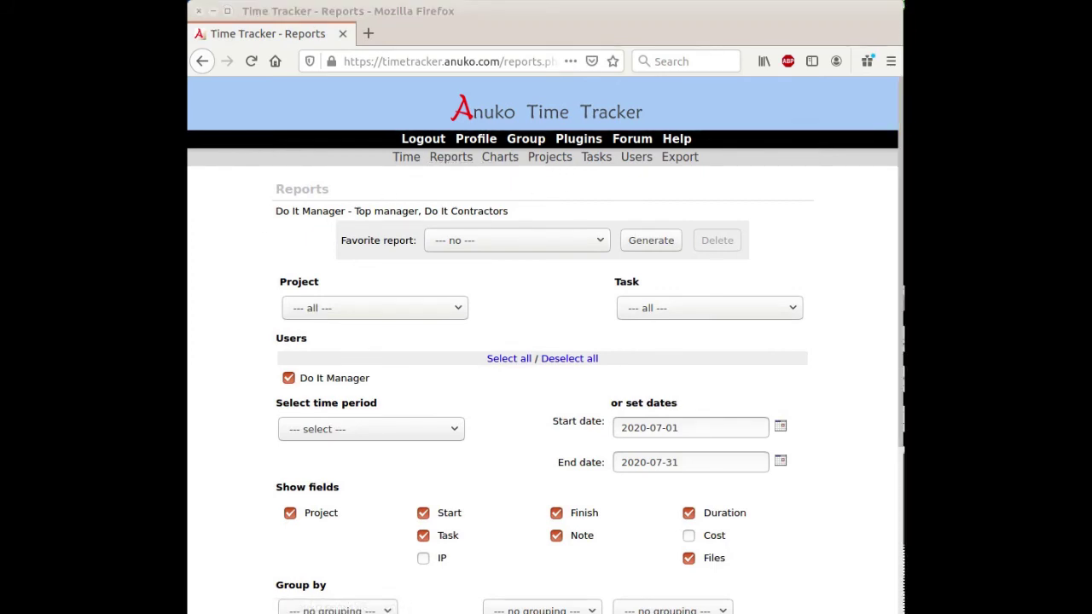
# Step: Start a new user named Coder, entering its login, password and e-mail address
pyautogui.click(636, 158)
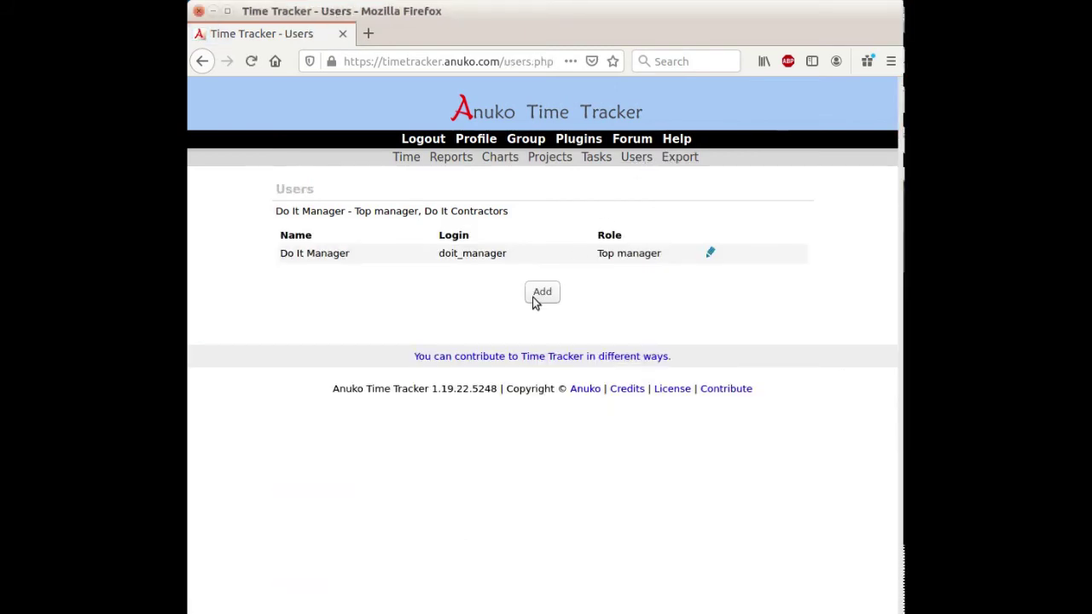
pyautogui.click(546, 299)
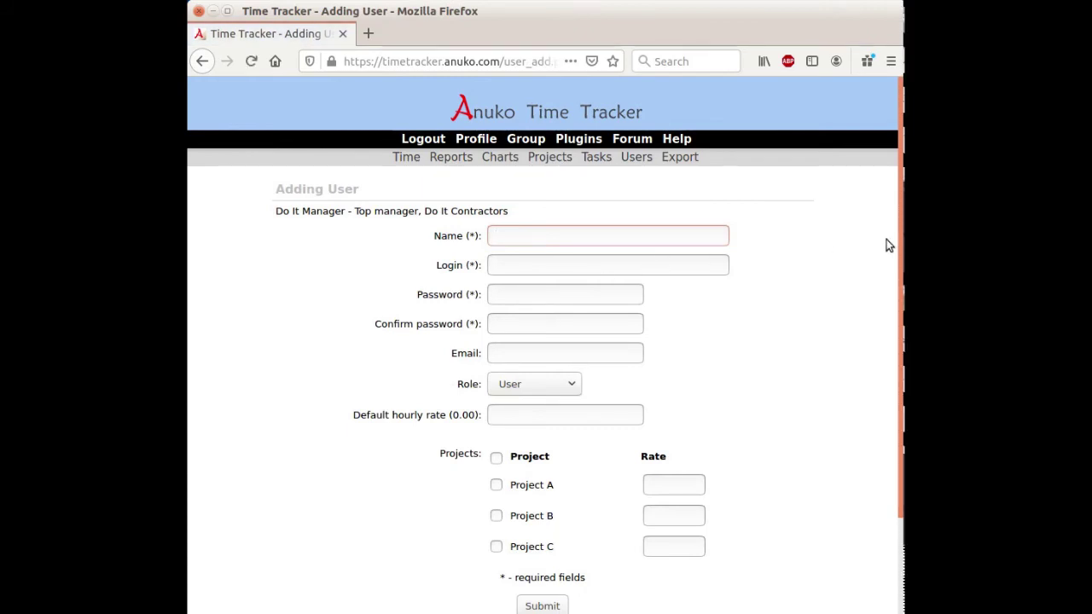
pyautogui.write('Coder')
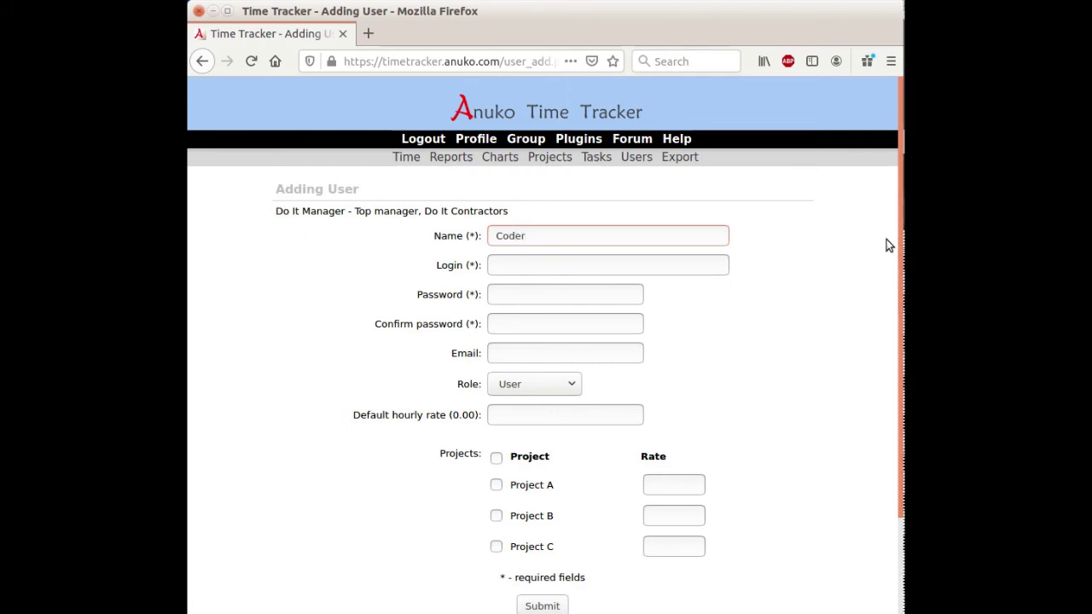
pyautogui.write('a_acode')
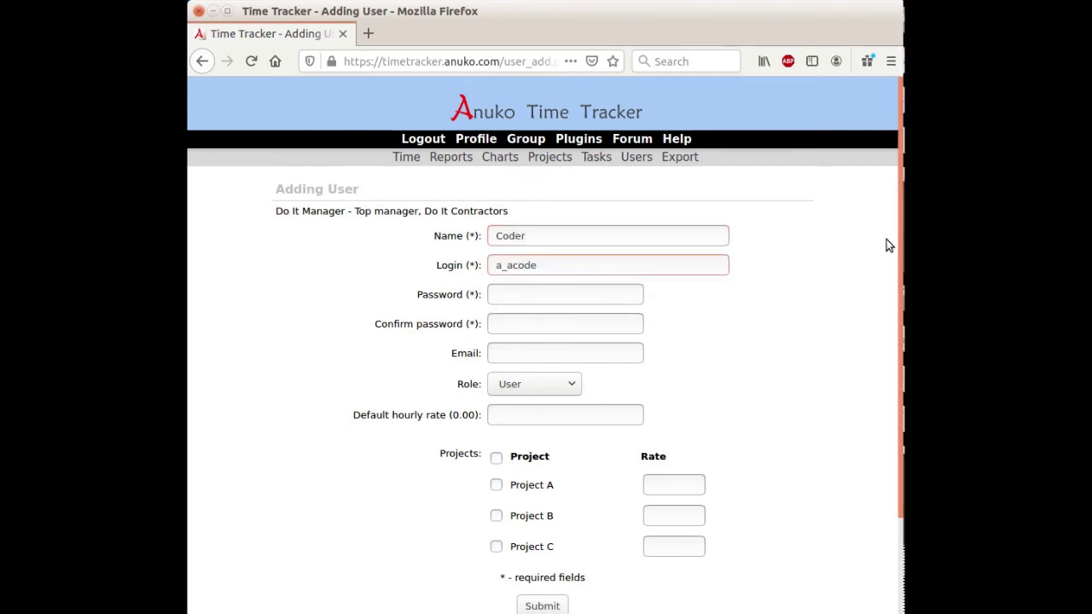
pyautogui.press('BackSpace')
pyautogui.press('BackSpace')
pyautogui.write('c')
pyautogui.press('BackSpace')
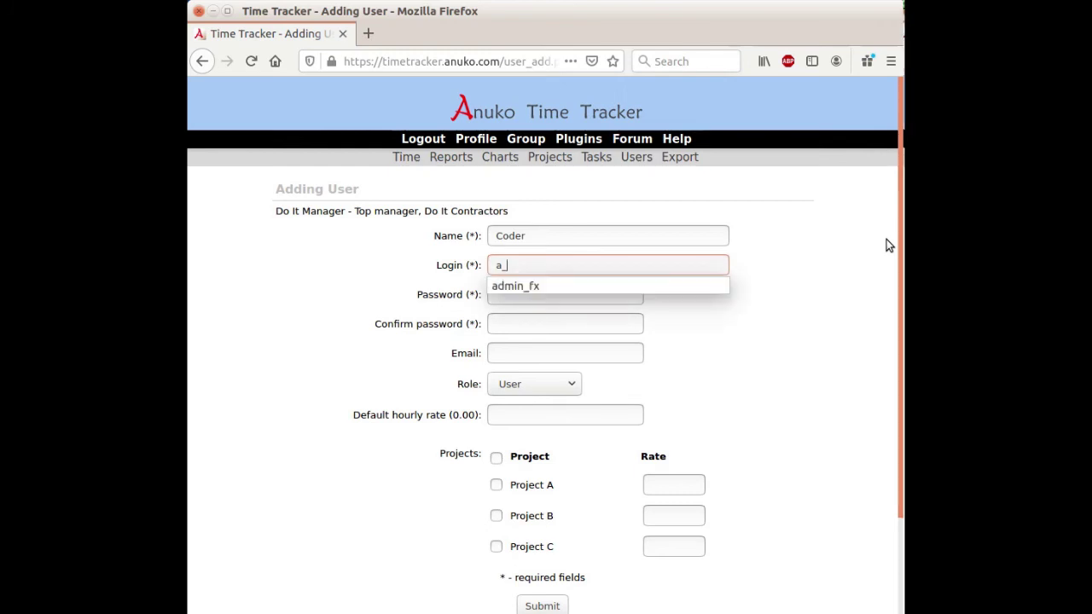
pyautogui.write('coder')
pyautogui.press('Tab')
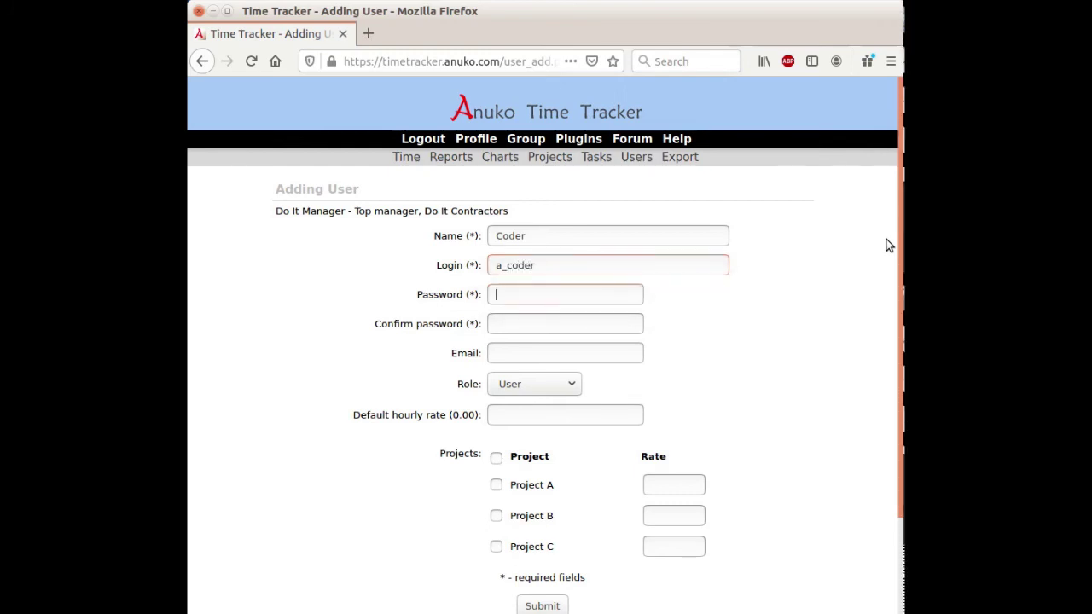
pyautogui.write('secret')
pyautogui.press('Tab')
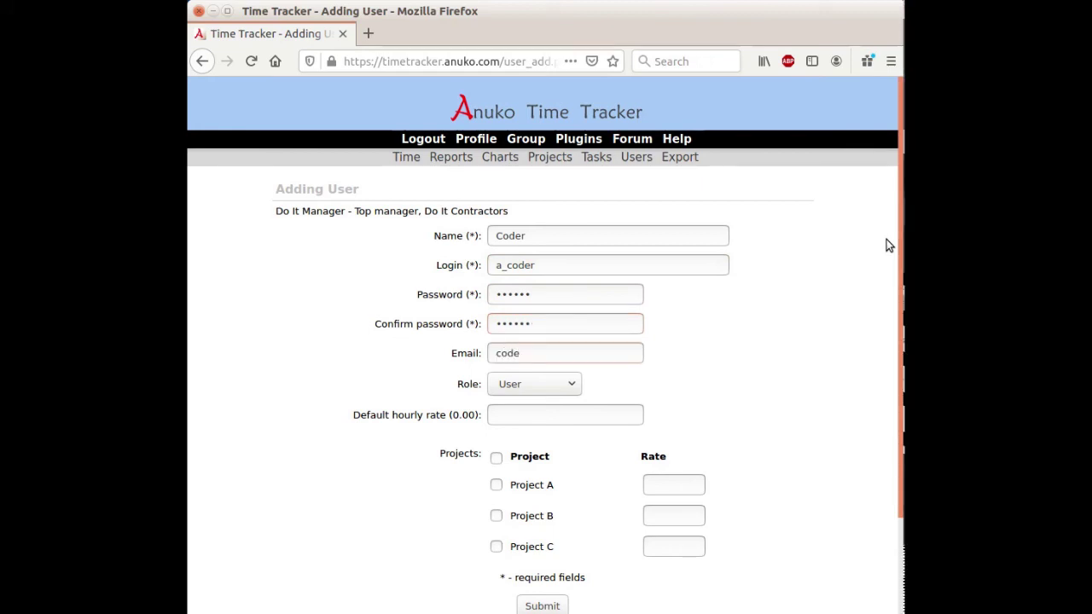
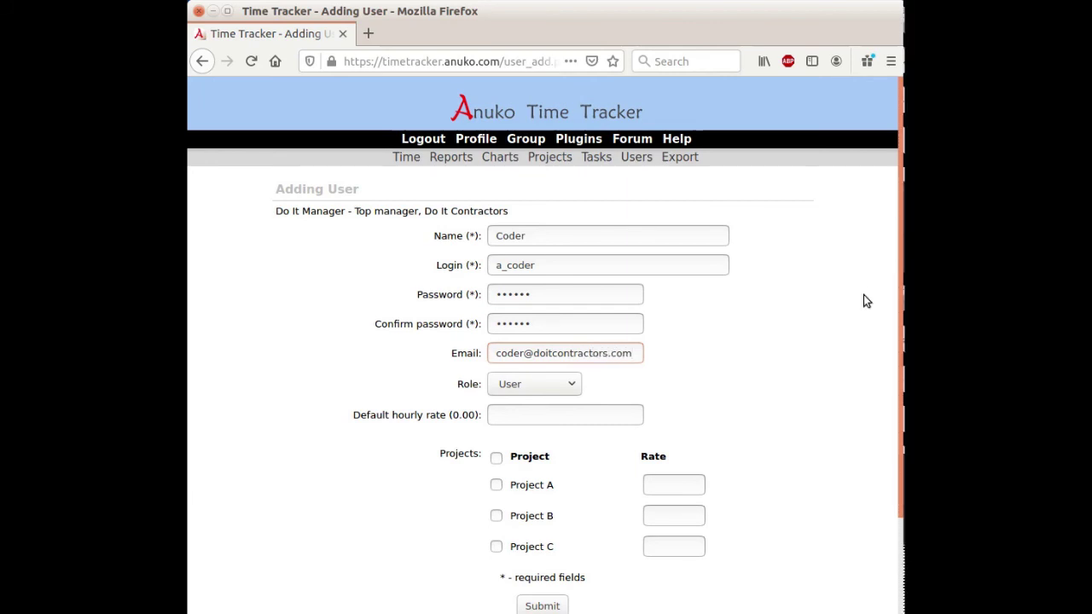
# Step: Keep the User role, assign Project A and Project B, and submit the new user
pyautogui.click(533, 389)
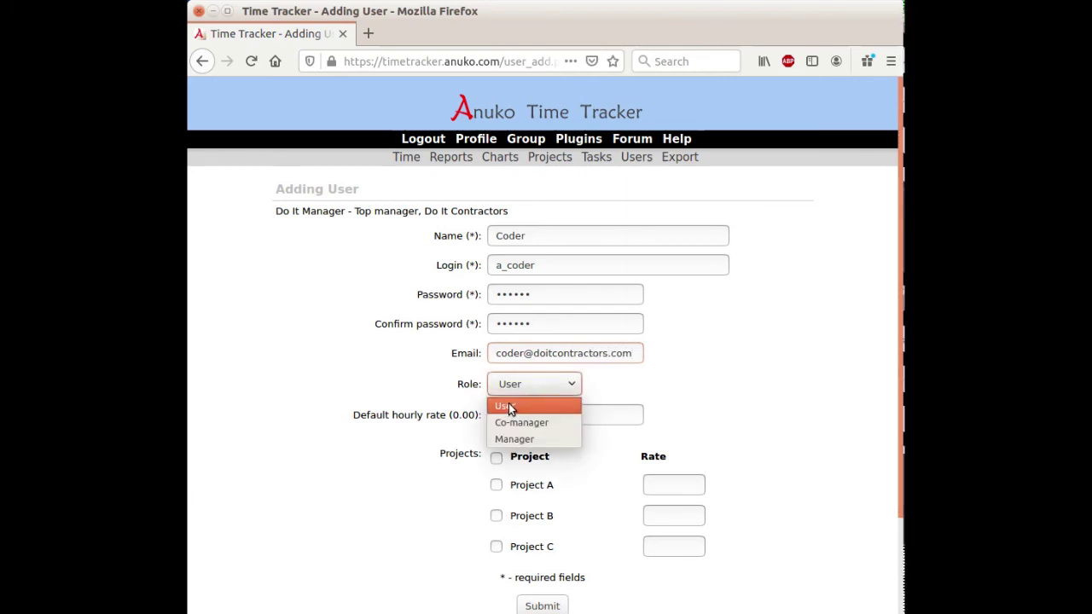
pyautogui.click(508, 404)
pyautogui.click(497, 461)
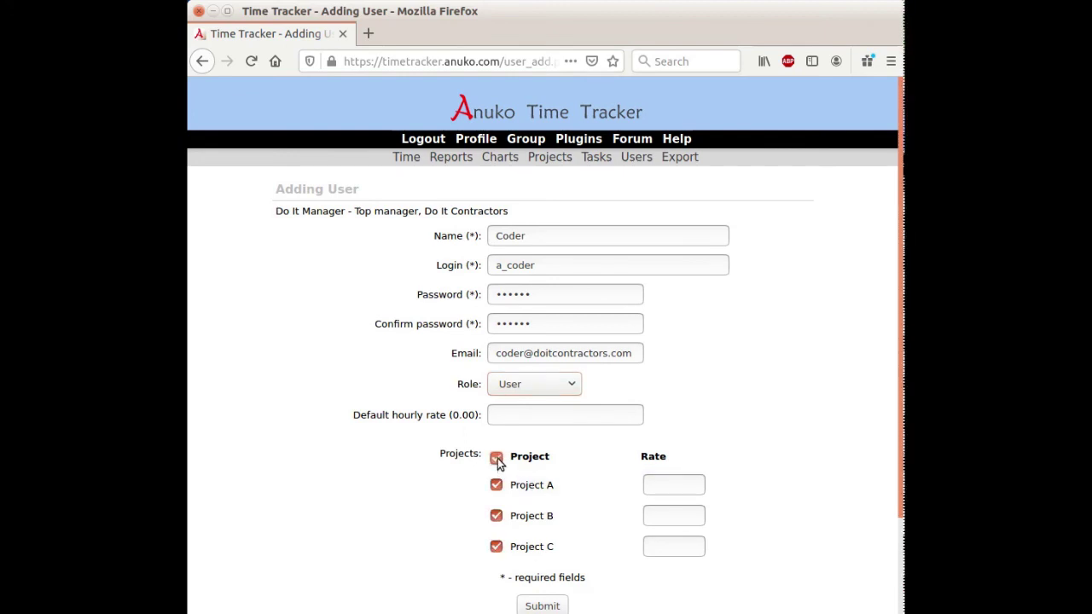
pyautogui.click(497, 547)
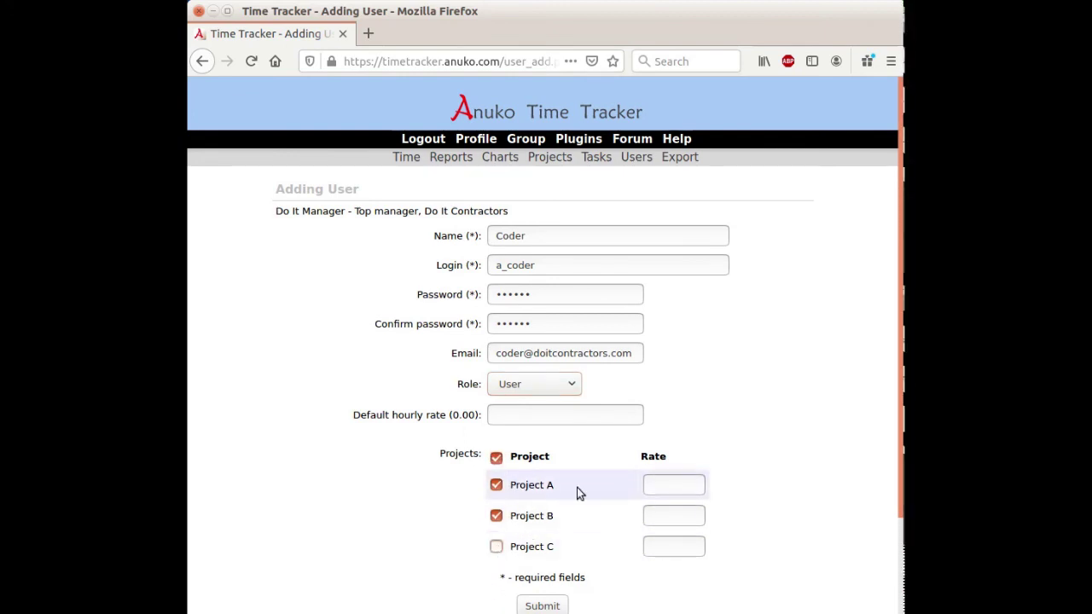
pyautogui.scroll(-3, 764, 401)
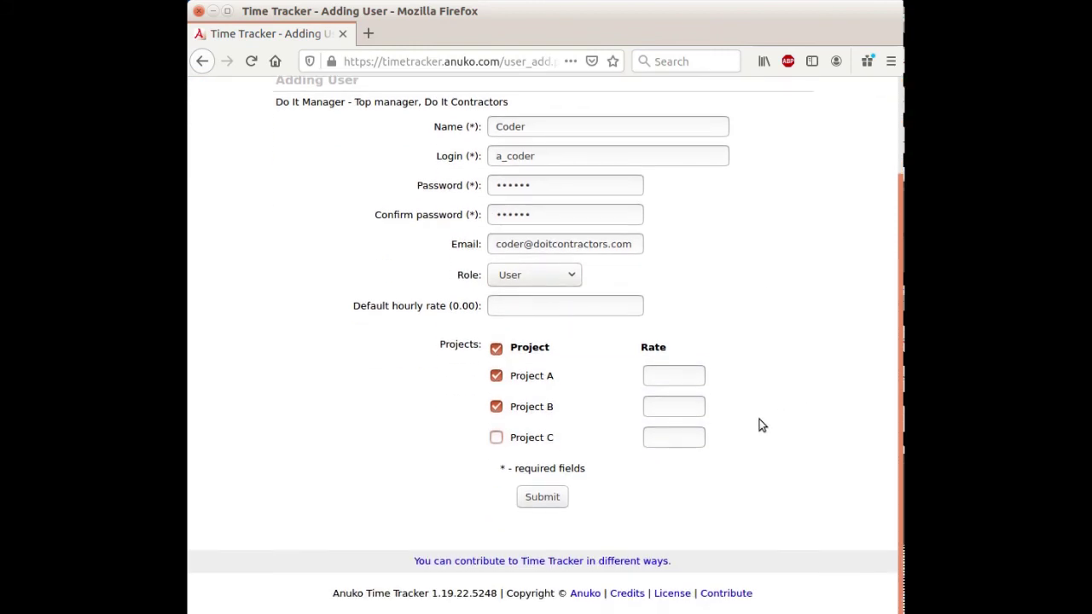
pyautogui.click(550, 496)
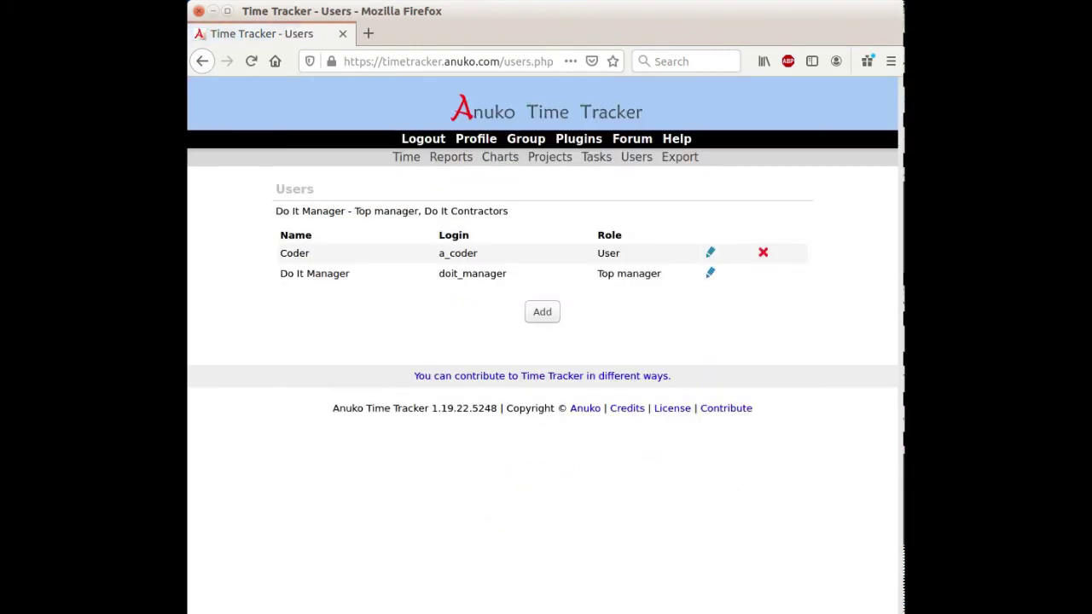
# Step: Start another user named Marketer, filling in login, password with confirmation, and e-mail
pyautogui.click(541, 312)
pyautogui.write('Marketer')
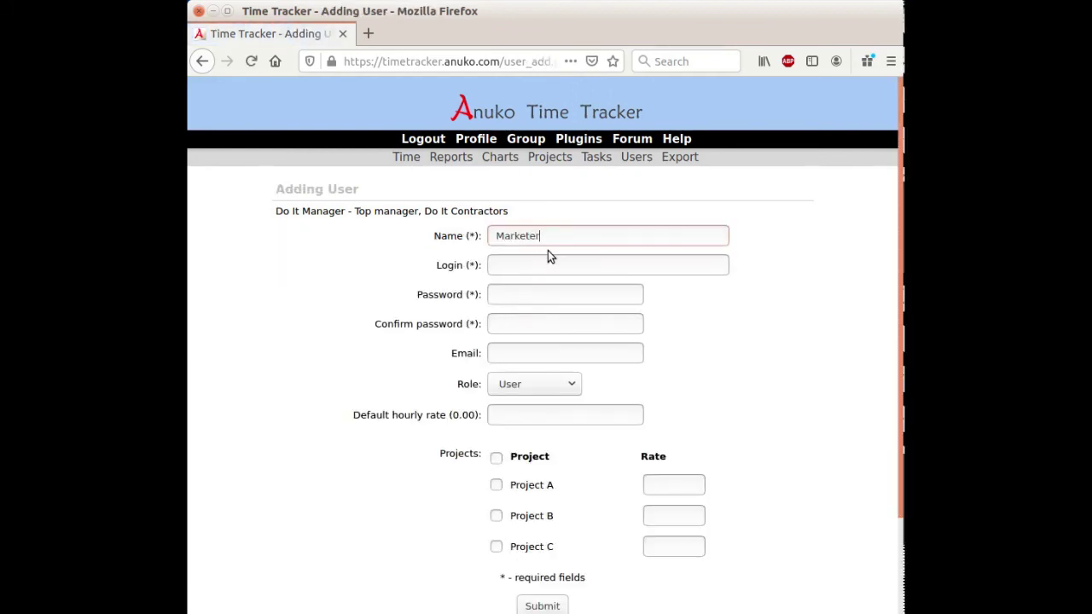
pyautogui.press('Tab')
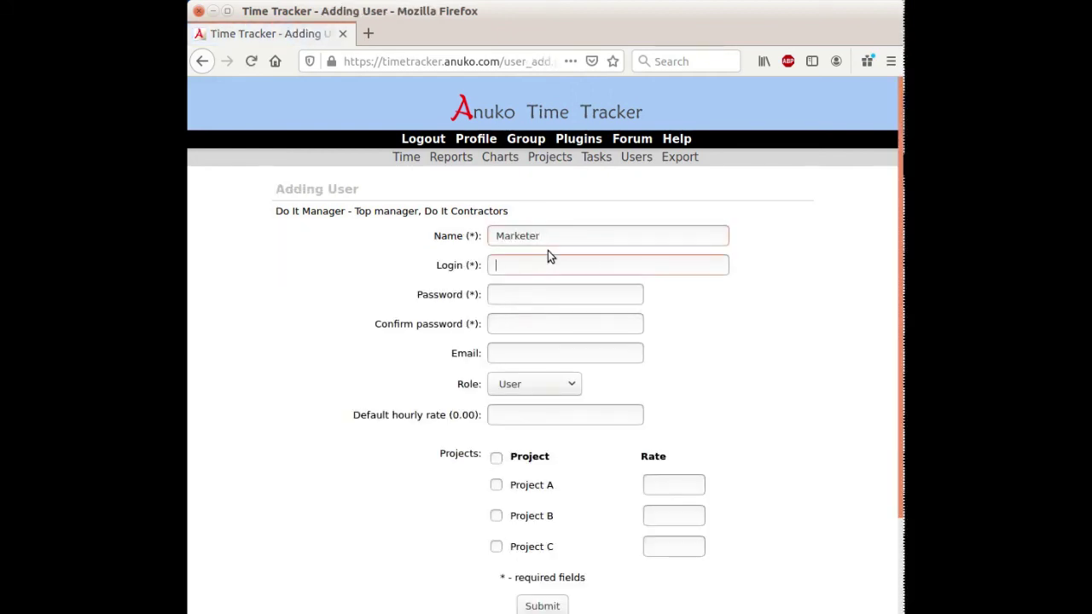
pyautogui.write('a_marketer')
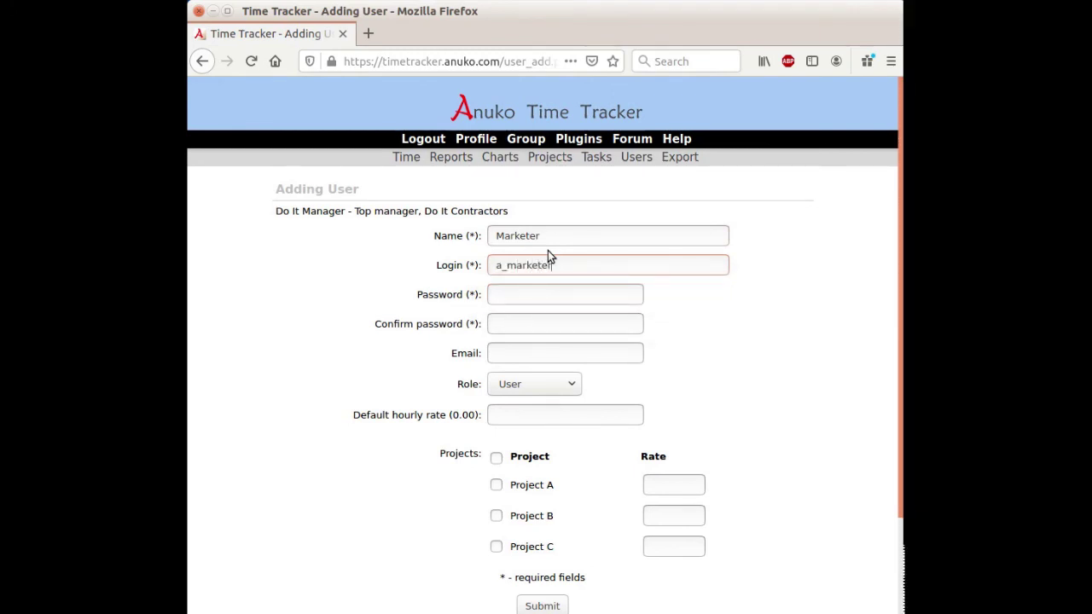
pyautogui.press('Tab')
pyautogui.write('secret')
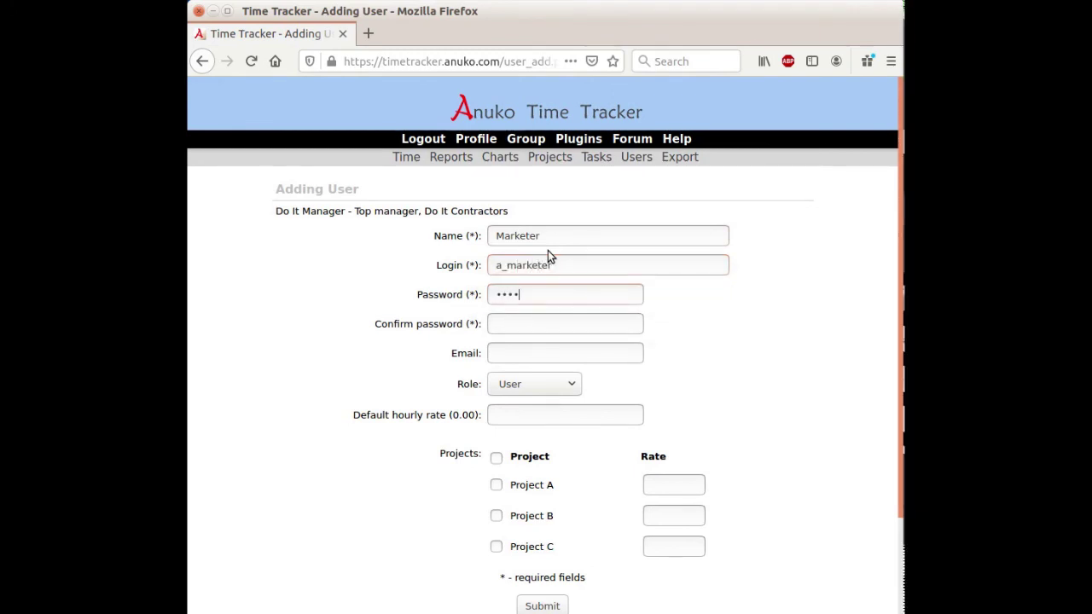
pyautogui.press('Tab')
pyautogui.write('secret')
pyautogui.press('Tab')
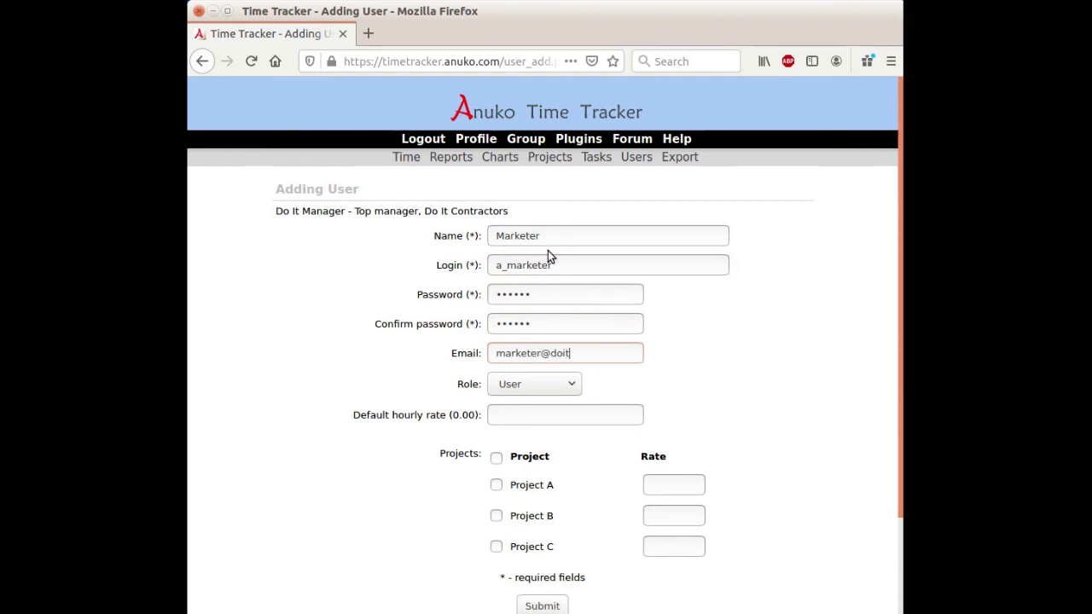
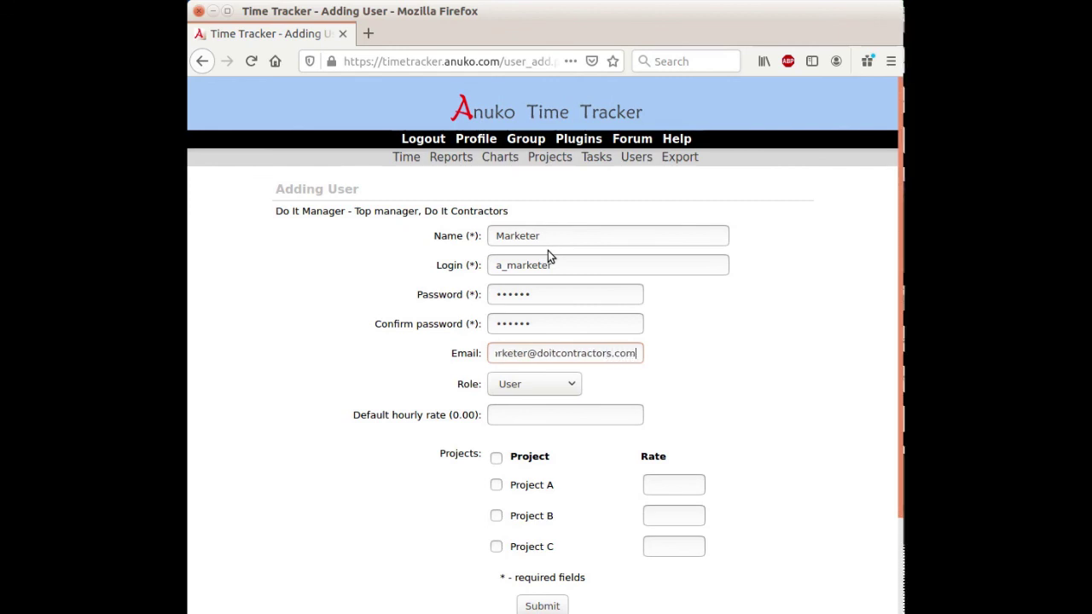
# Step: Keep the User role, assign Project B and Project C, and submit Marketer
pyautogui.click(534, 386)
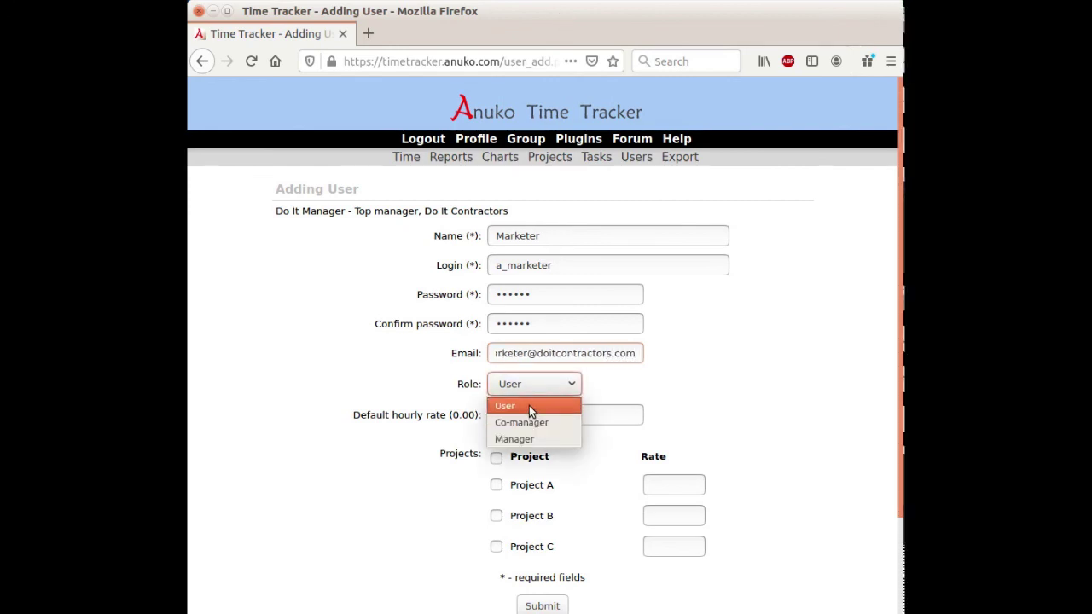
pyautogui.click(529, 405)
pyautogui.click(497, 457)
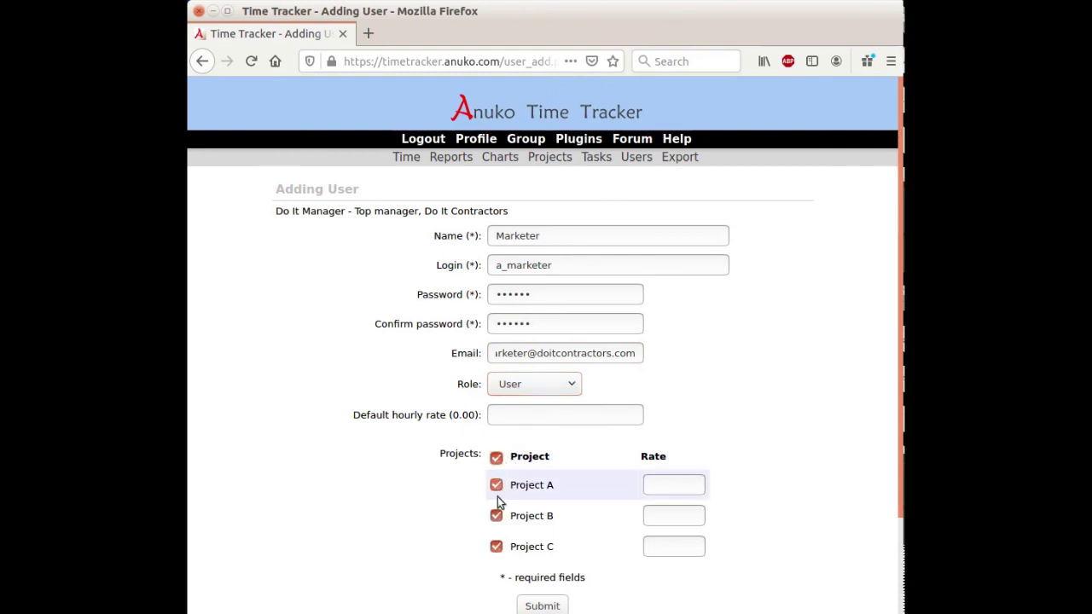
pyautogui.click(496, 485)
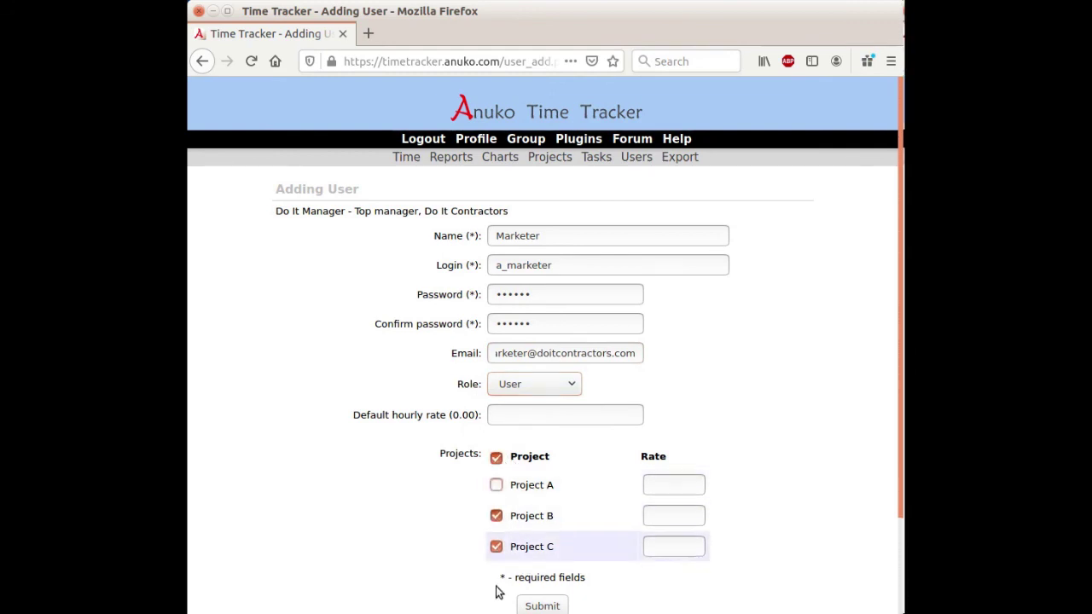
pyautogui.click(542, 606)
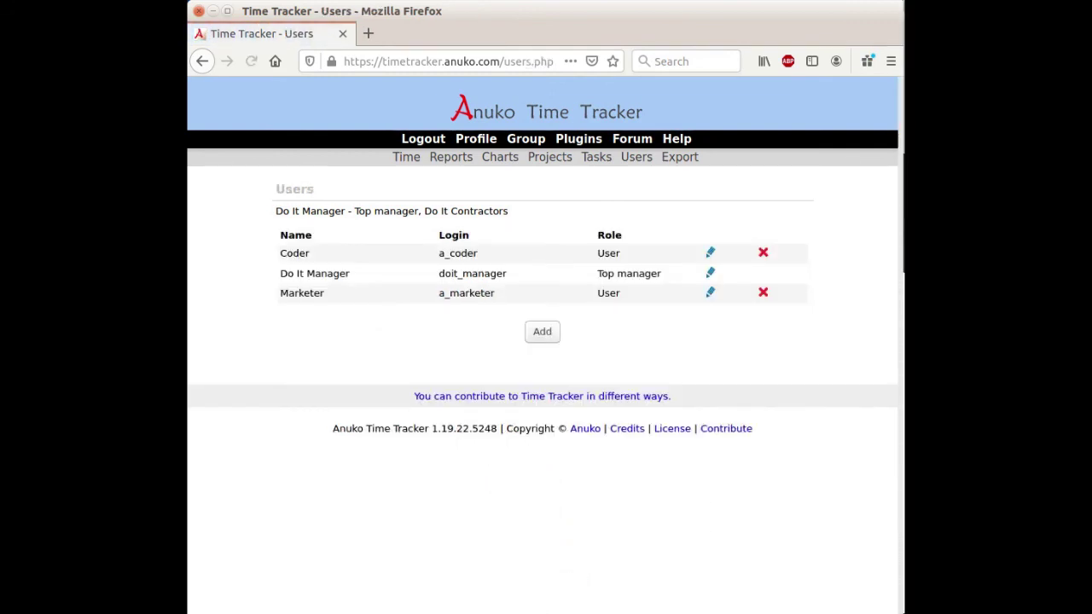
pyautogui.click(408, 157)
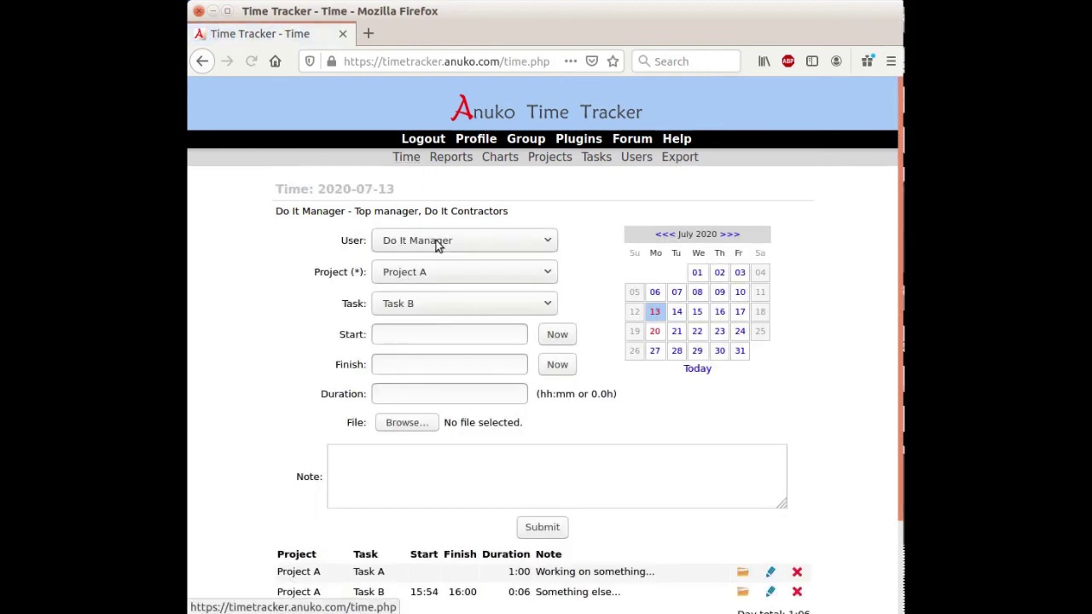
pyautogui.click(437, 241)
pyautogui.click(437, 241)
pyautogui.click(437, 241)
pyautogui.click(439, 241)
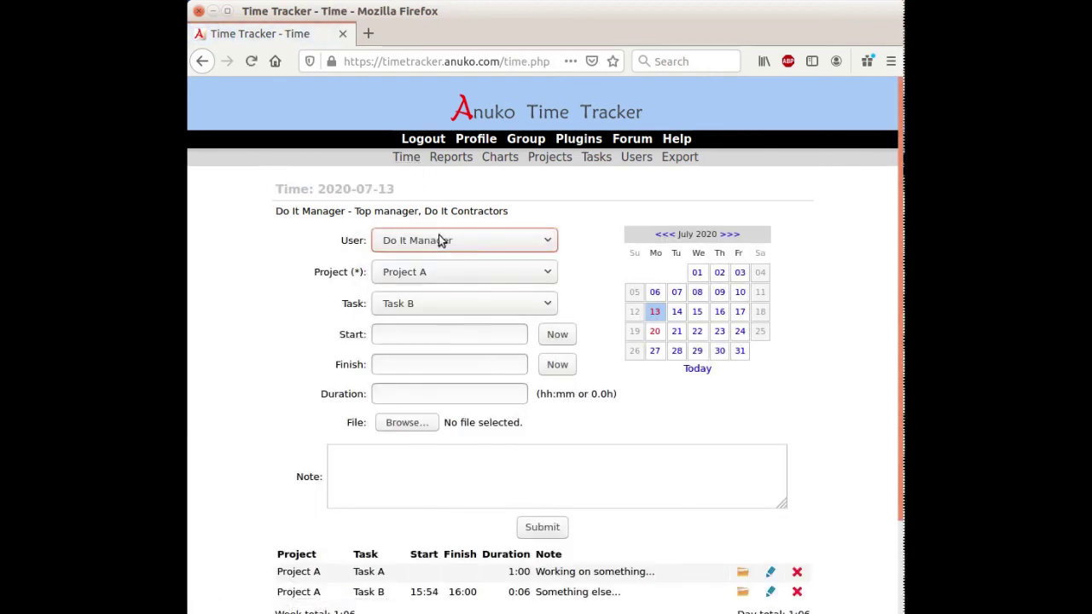
pyautogui.click(437, 240)
pyautogui.click(438, 240)
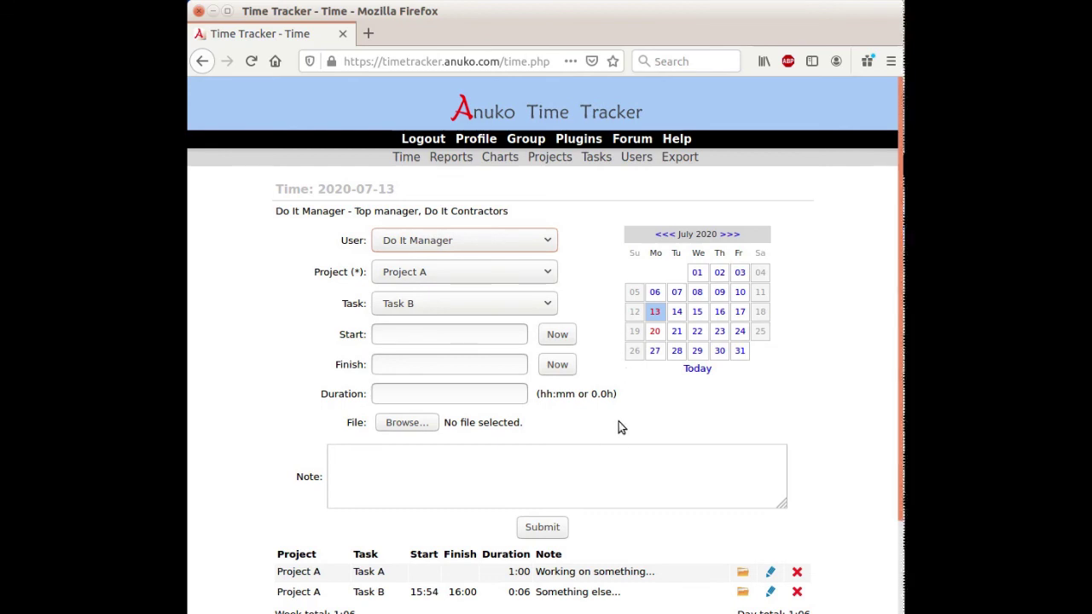
pyautogui.scroll(-3, 610, 411)
pyautogui.scroll(3, 609, 408)
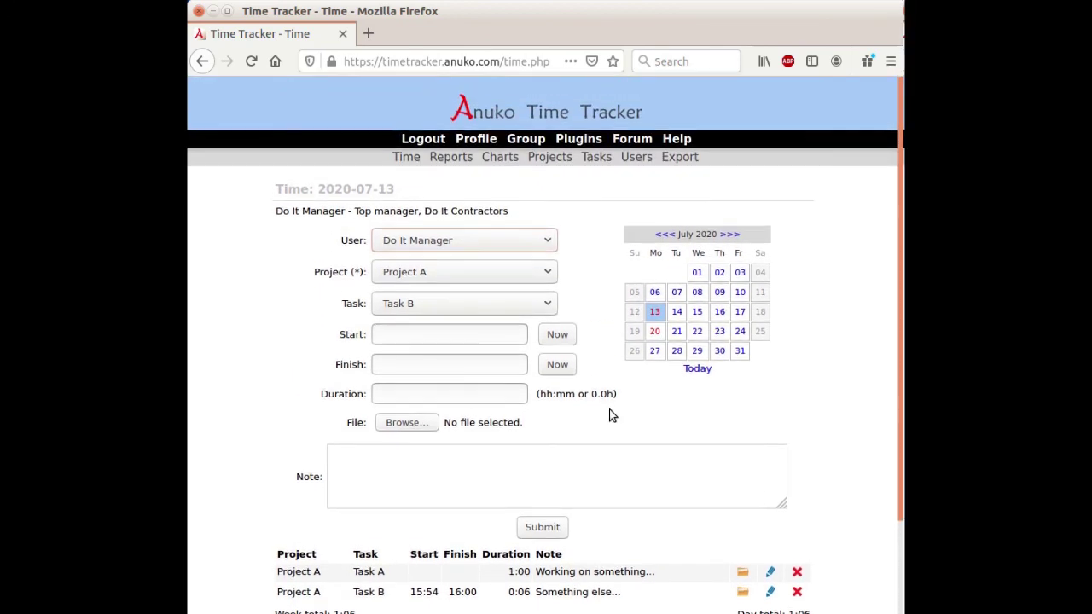
pyautogui.click(635, 158)
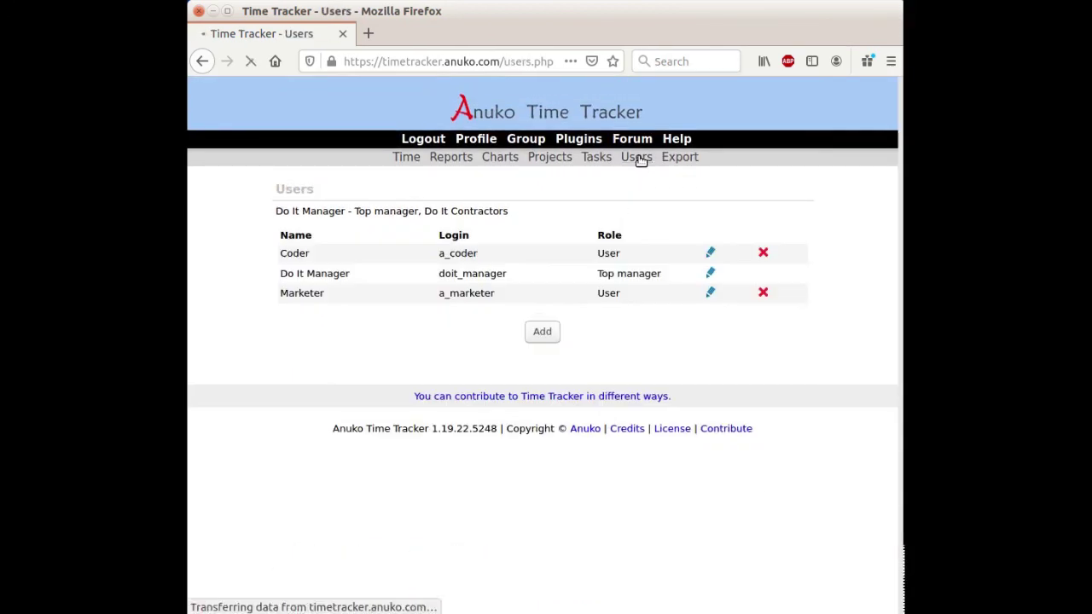
pyautogui.click(413, 161)
# Step: Open the Reports options for July 2020, tick Coder and Marketer, then reload the page
pyautogui.click(457, 161)
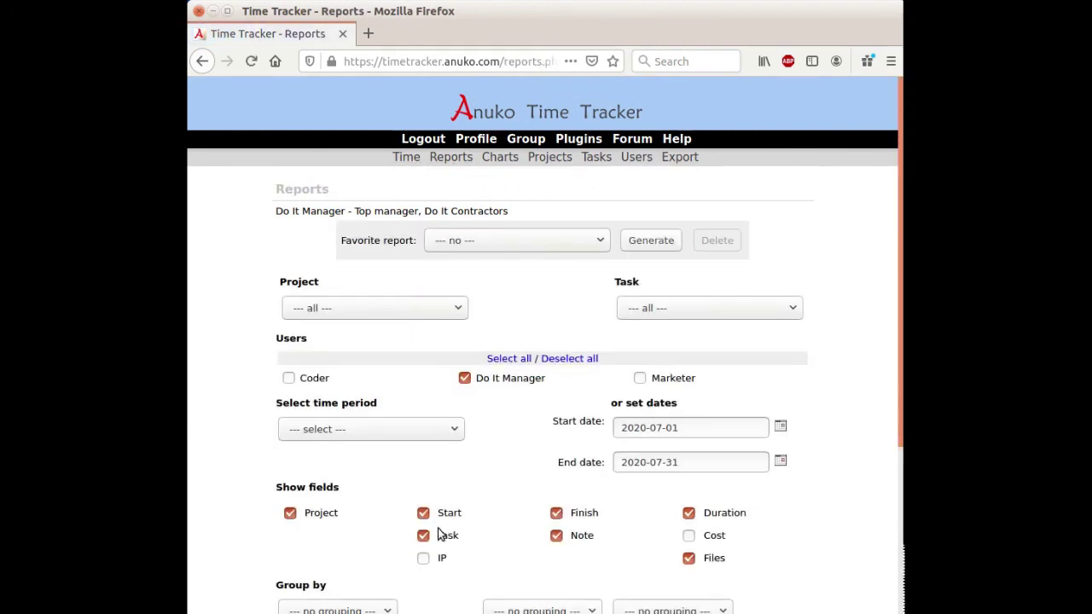
pyautogui.click(289, 378)
pyautogui.click(638, 380)
pyautogui.click(452, 158)
pyautogui.scroll(-5, 473, 281)
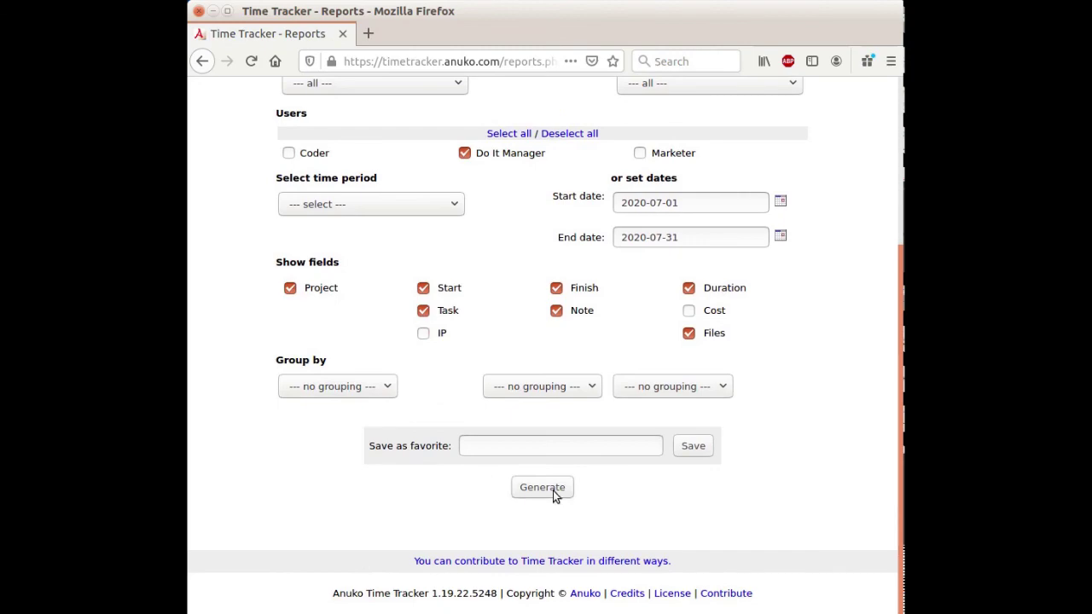